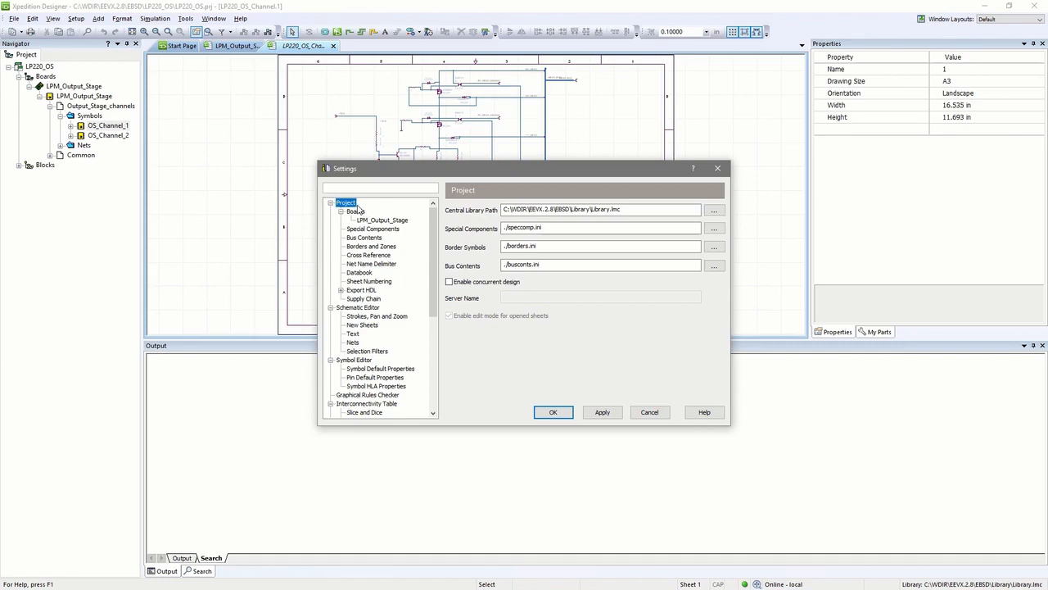
# Log in to the supply chain service from the project's Supply Chain settings with the prefilled account, and close the browser welcome page.
pyautogui.click(364, 299)
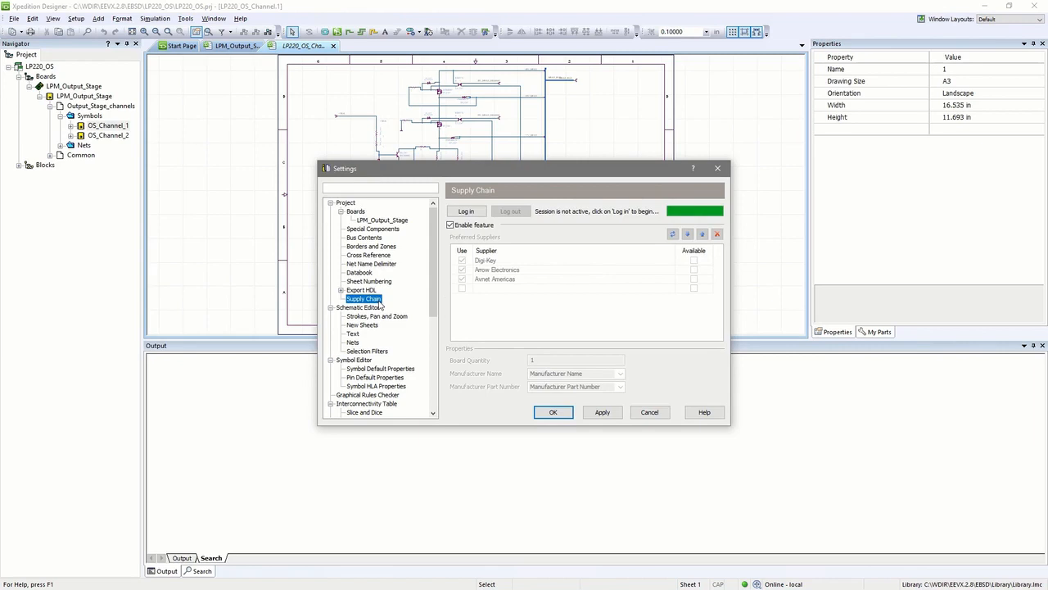
pyautogui.click(473, 213)
pyautogui.click(475, 213)
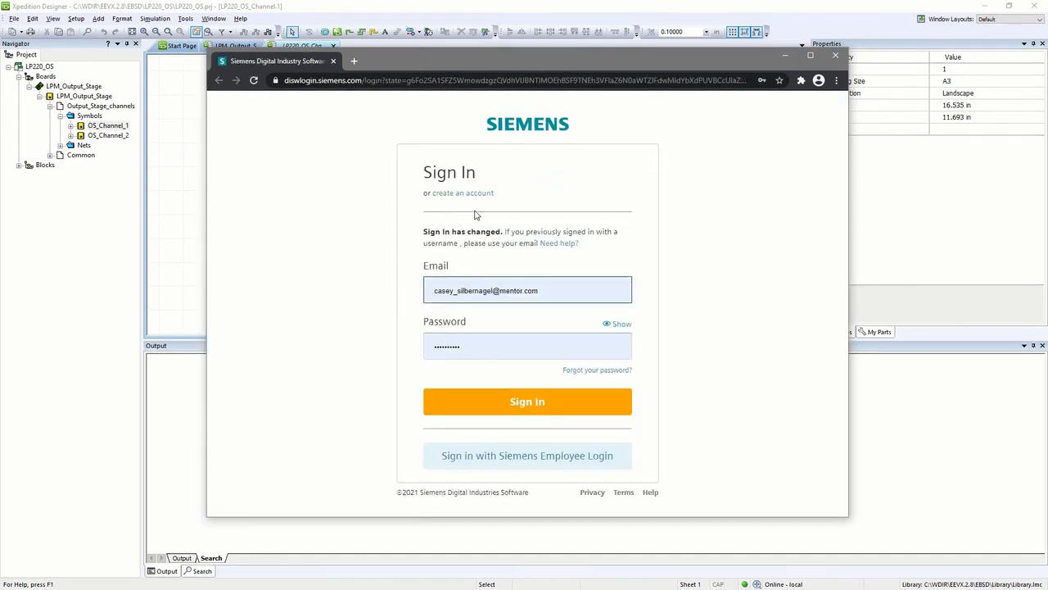
pyautogui.click(531, 402)
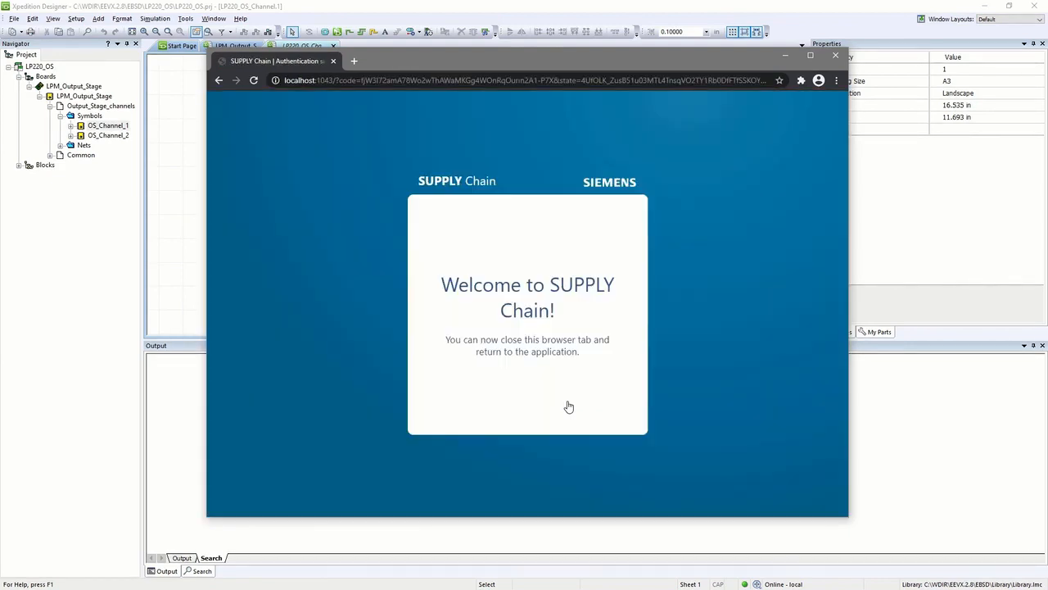
pyautogui.click(844, 56)
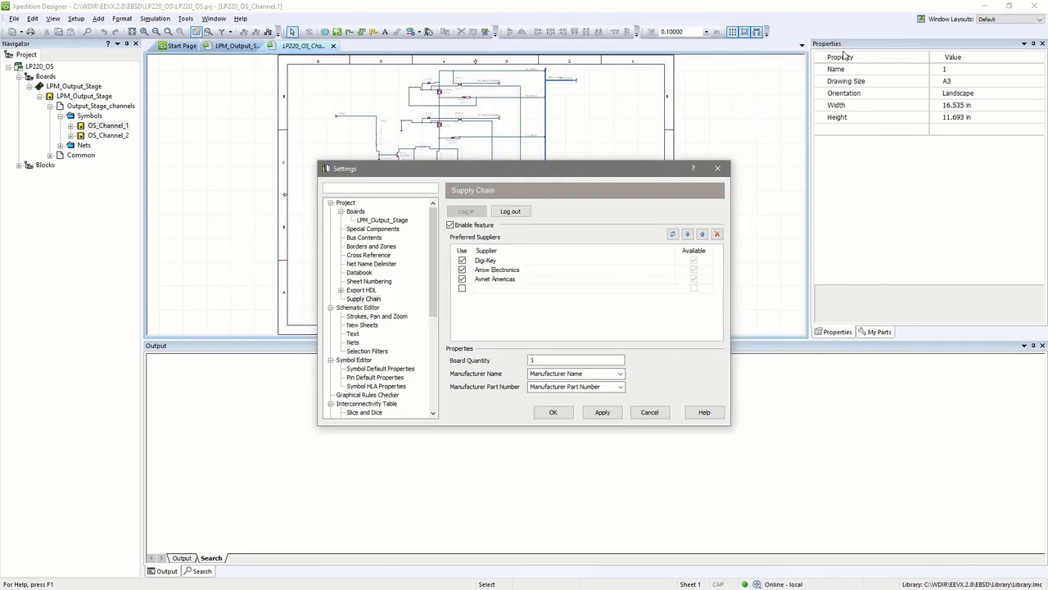
# Add Farnell to the list of preferred suppliers.
pyautogui.click(668, 289)
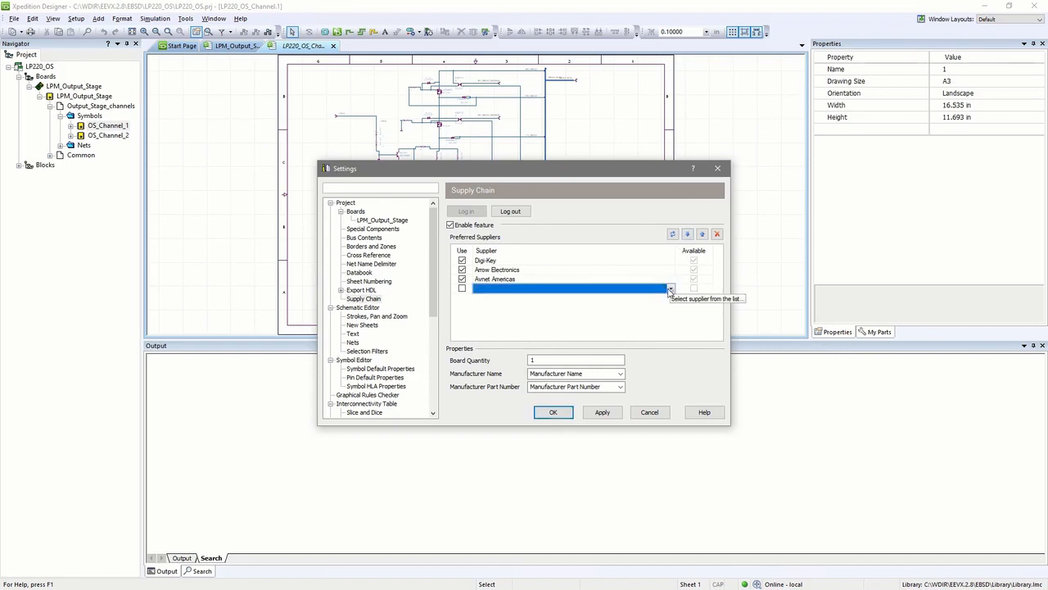
pyautogui.click(669, 289)
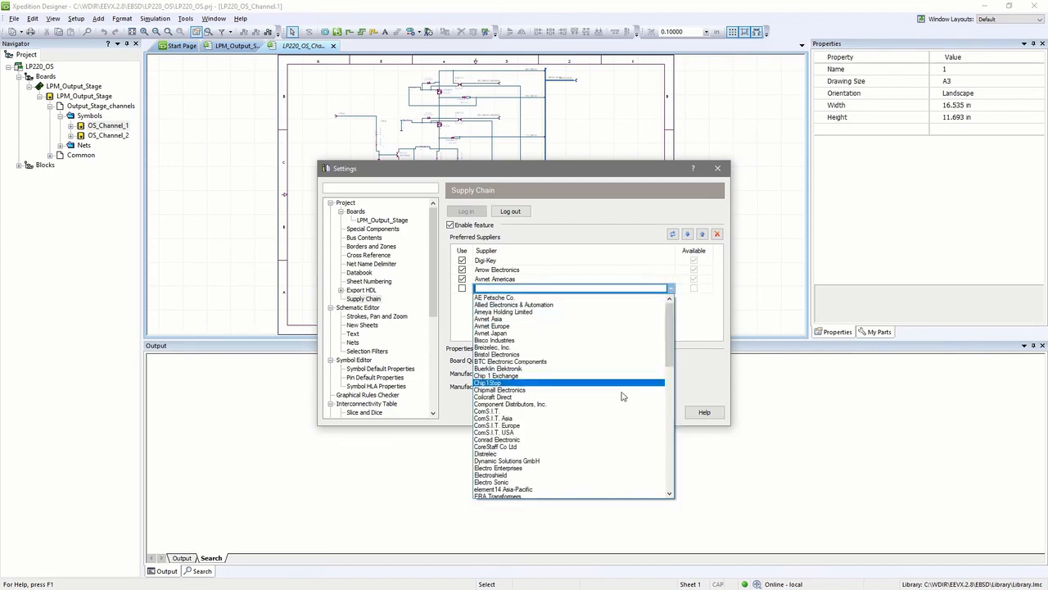
pyautogui.scroll(-1, 619, 403)
pyautogui.scroll(-2, 620, 403)
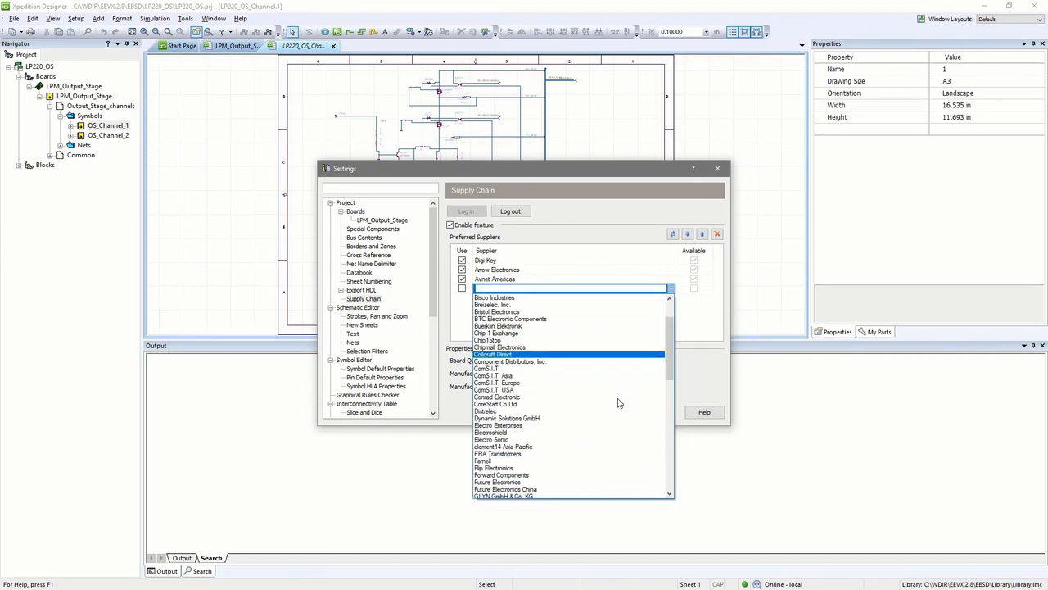
pyautogui.click(593, 462)
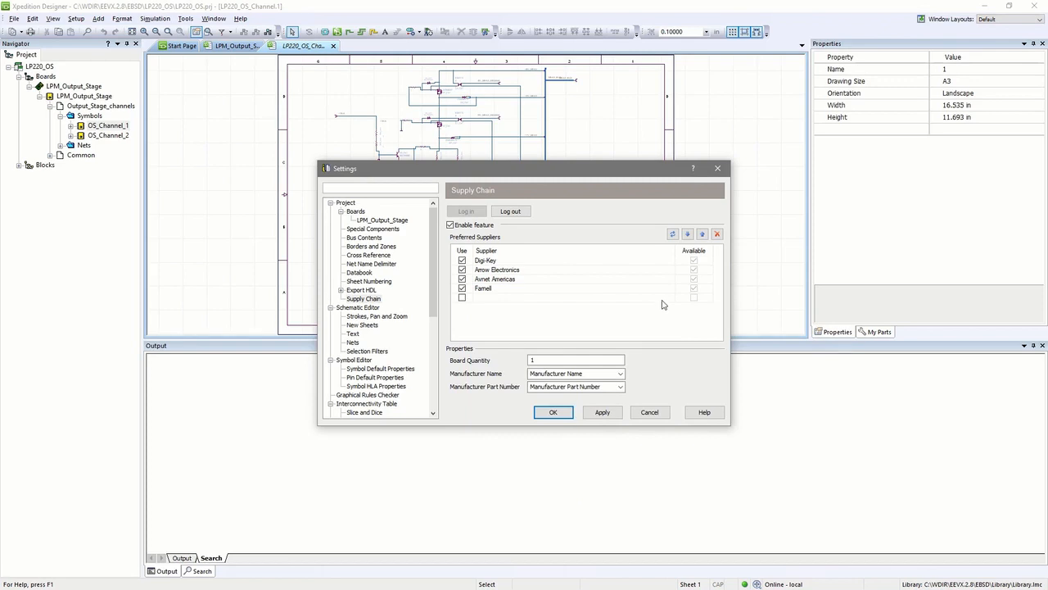
# Add Samtec to the list of preferred suppliers.
pyautogui.click(668, 299)
pyautogui.click(672, 300)
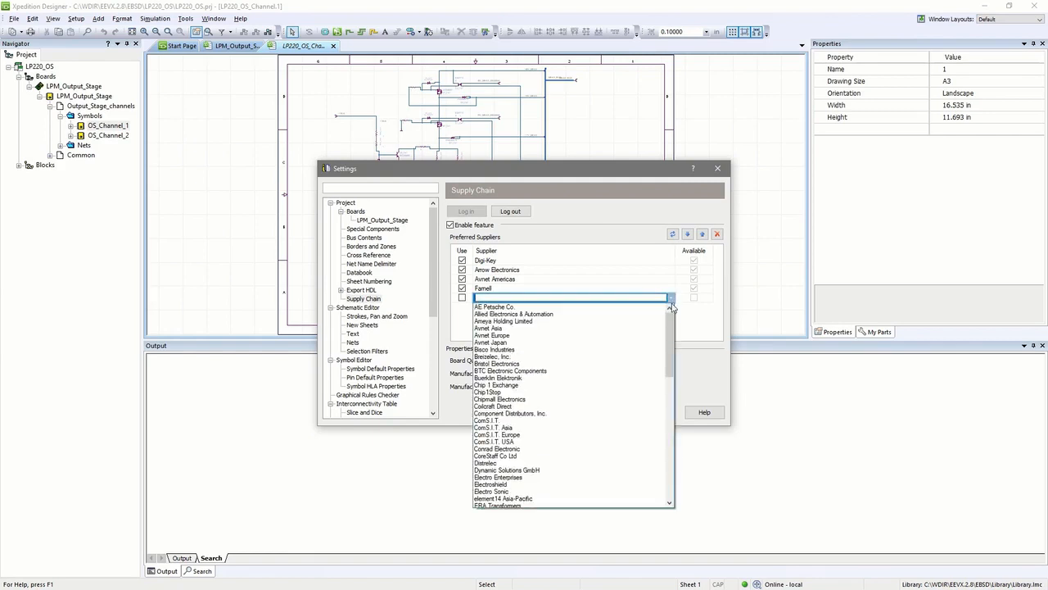
pyautogui.moveTo(669, 344); pyautogui.dragTo(667, 456)
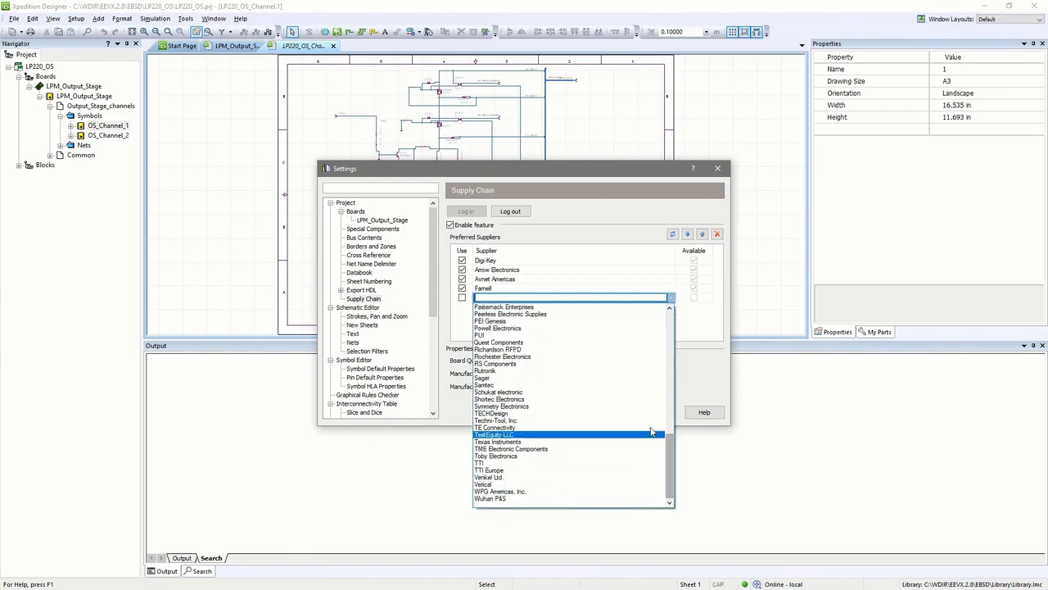
pyautogui.click(645, 386)
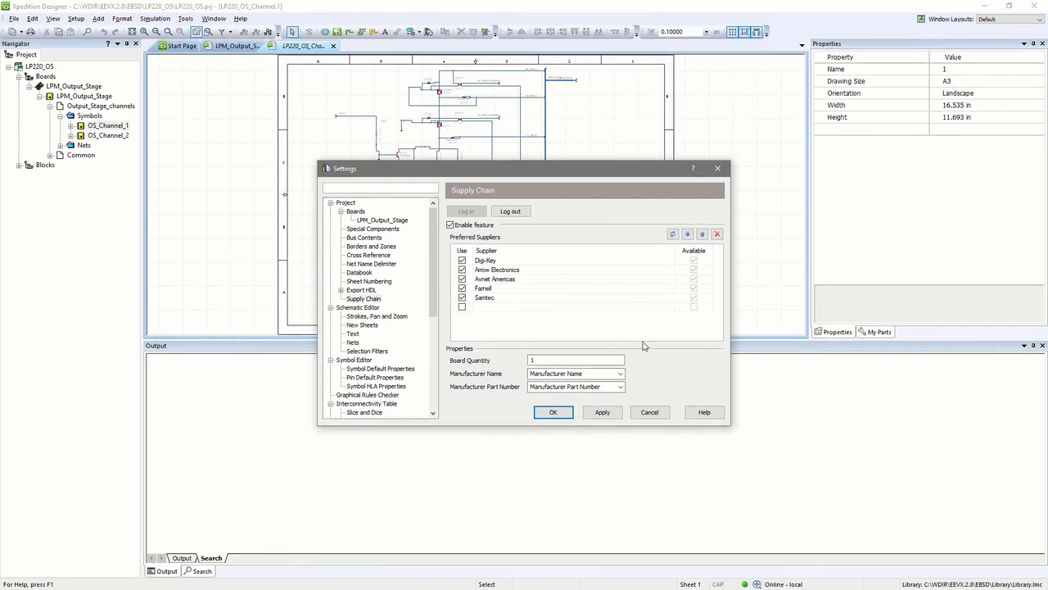
pyautogui.click(624, 291)
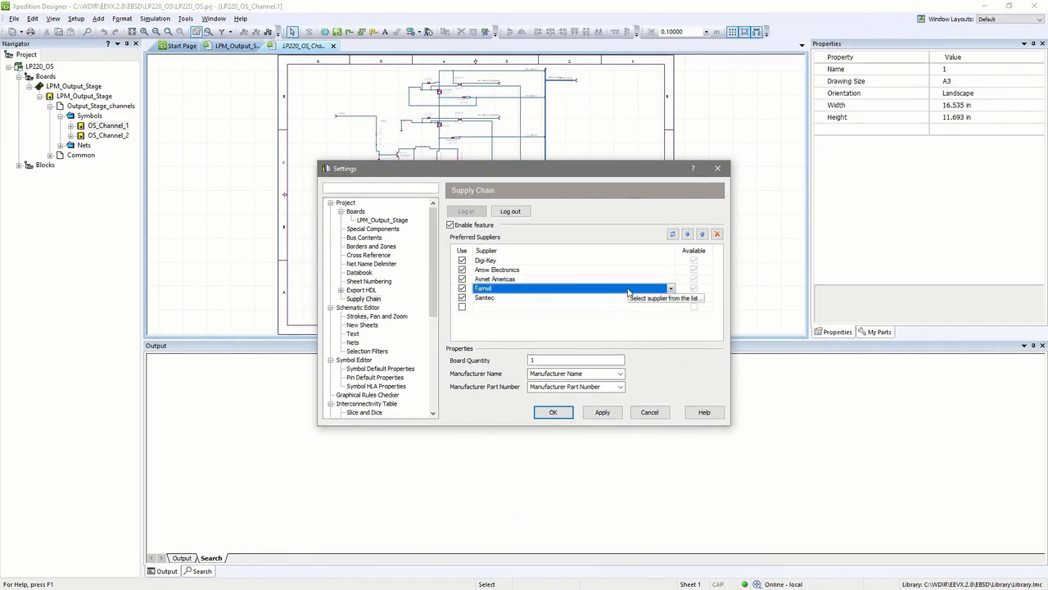
pyautogui.click(671, 288)
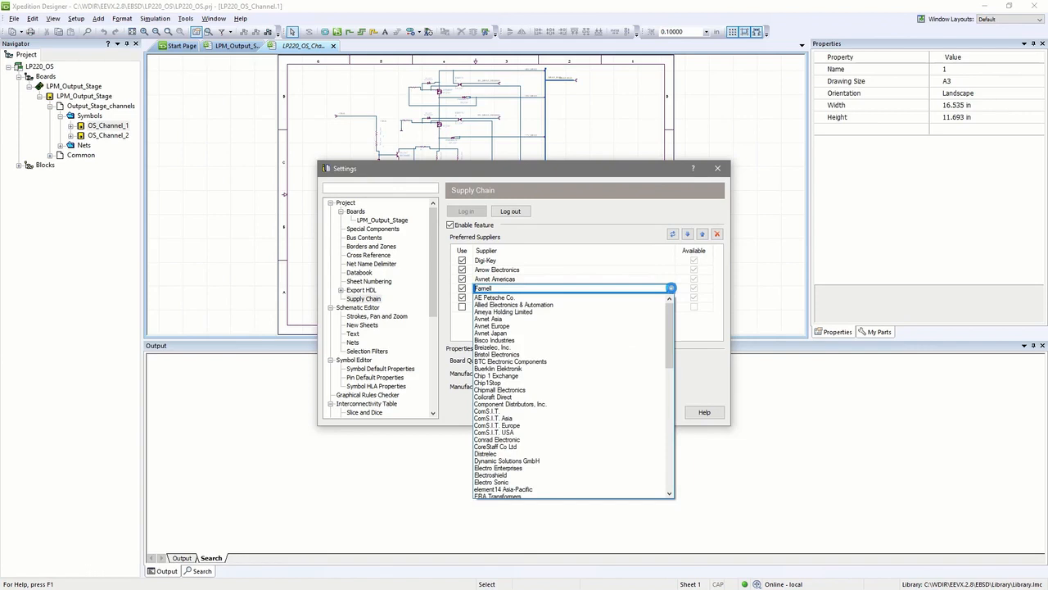
pyautogui.click(672, 290)
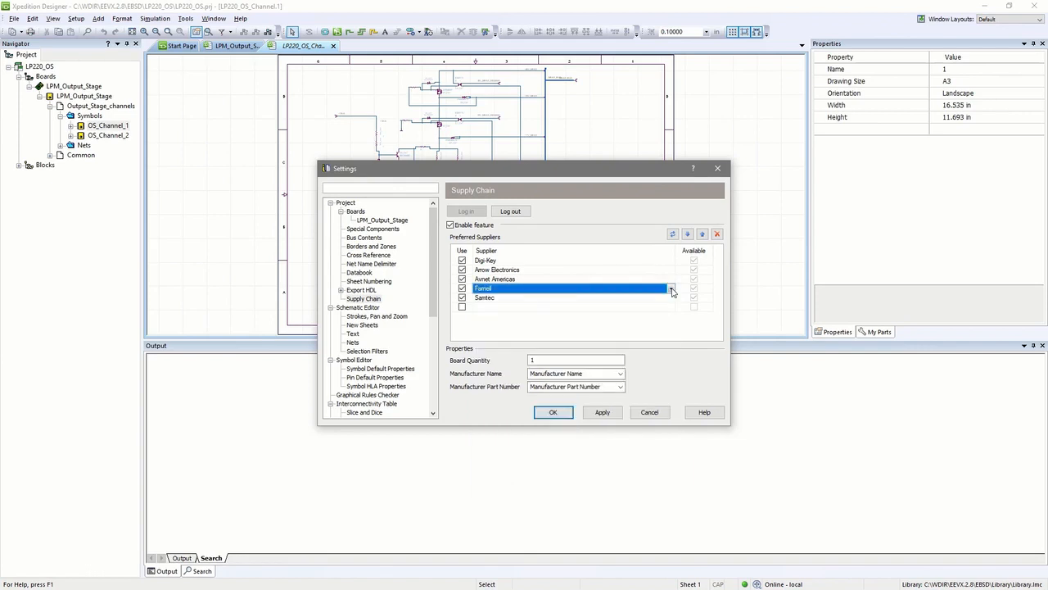
# Raise Samtec to second place in the preferred supplier order and lower it back to the end.
pyautogui.click(655, 298)
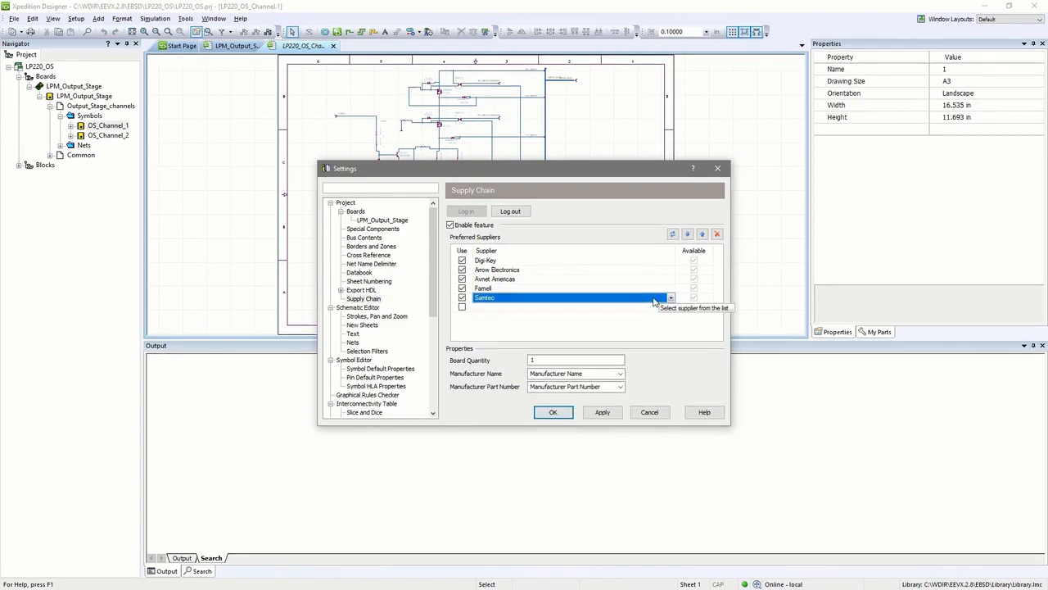
pyautogui.click(702, 235)
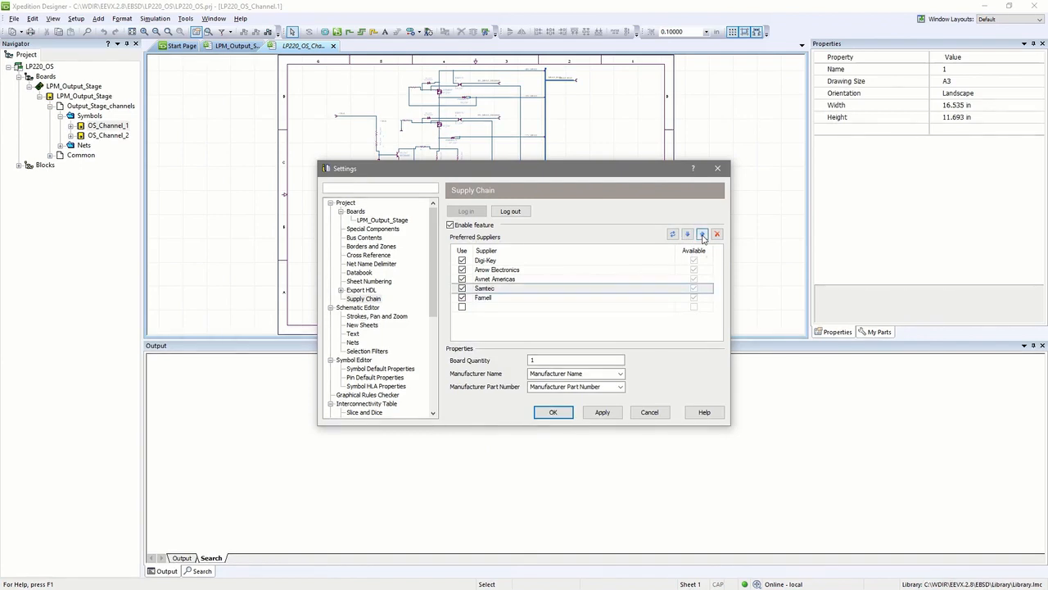
pyautogui.click(702, 234)
pyautogui.click(702, 234)
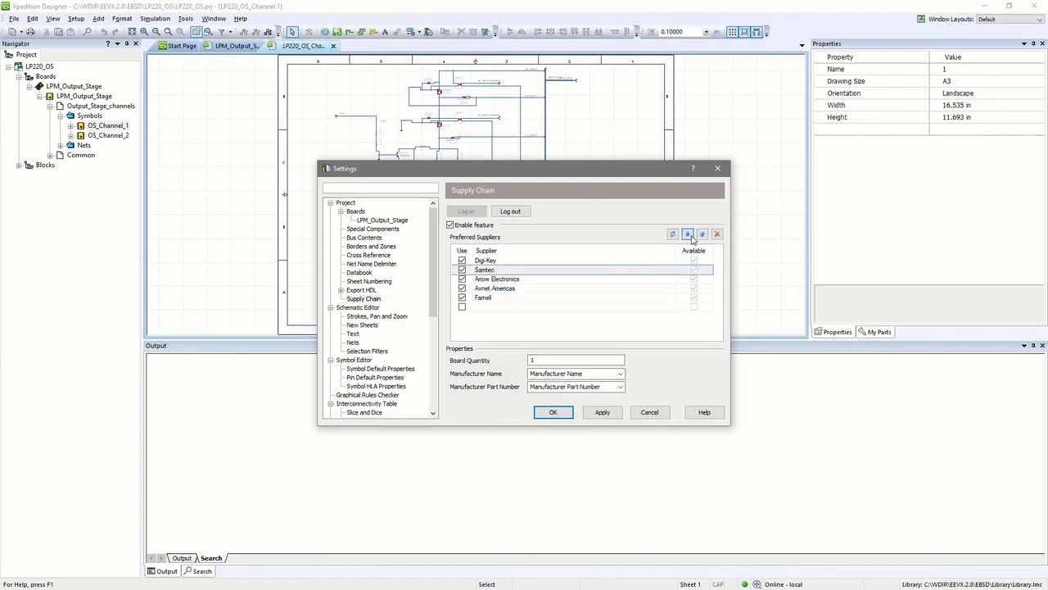
pyautogui.click(688, 234)
pyautogui.click(688, 234)
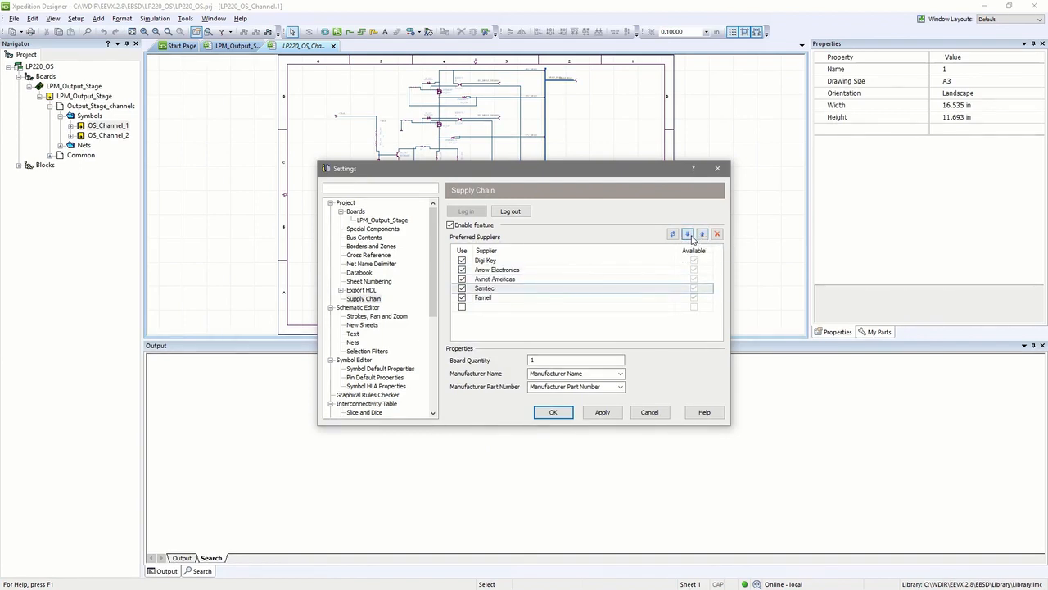
pyautogui.click(688, 235)
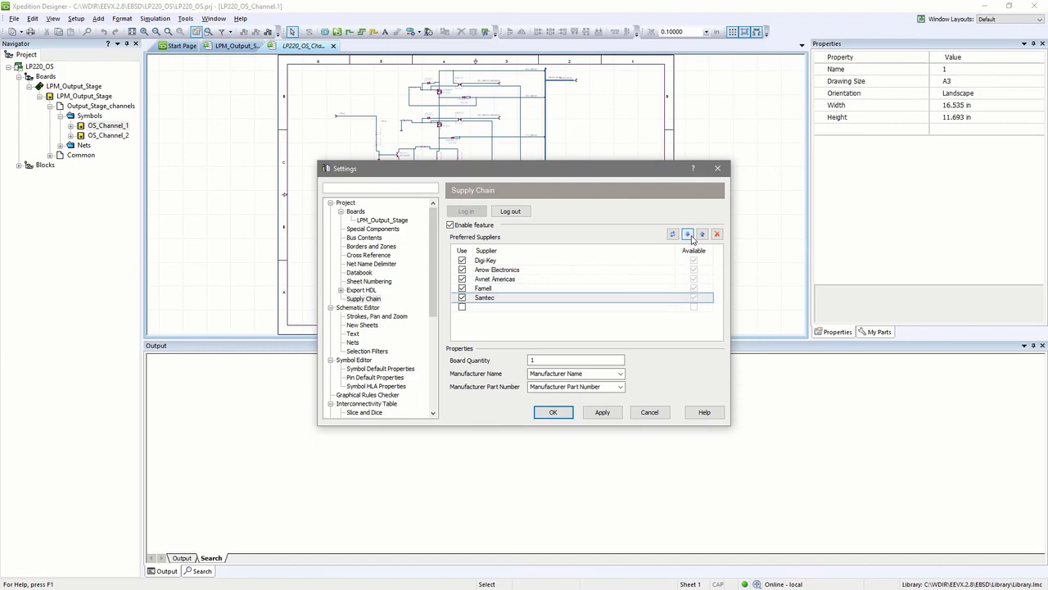
# Remove Farnell from the list of preferred suppliers.
pyautogui.click(647, 288)
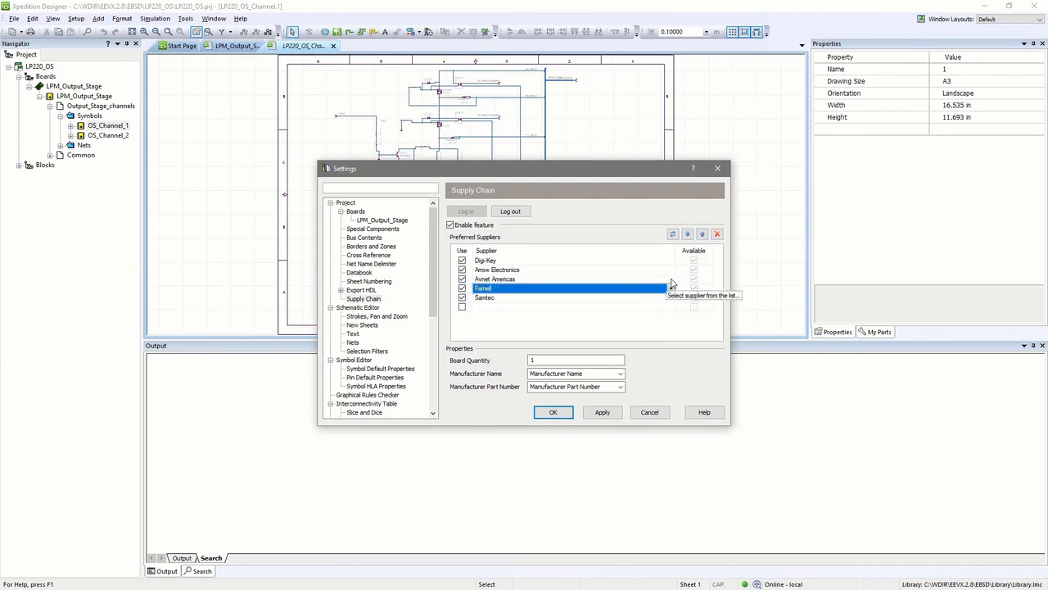
pyautogui.click(718, 235)
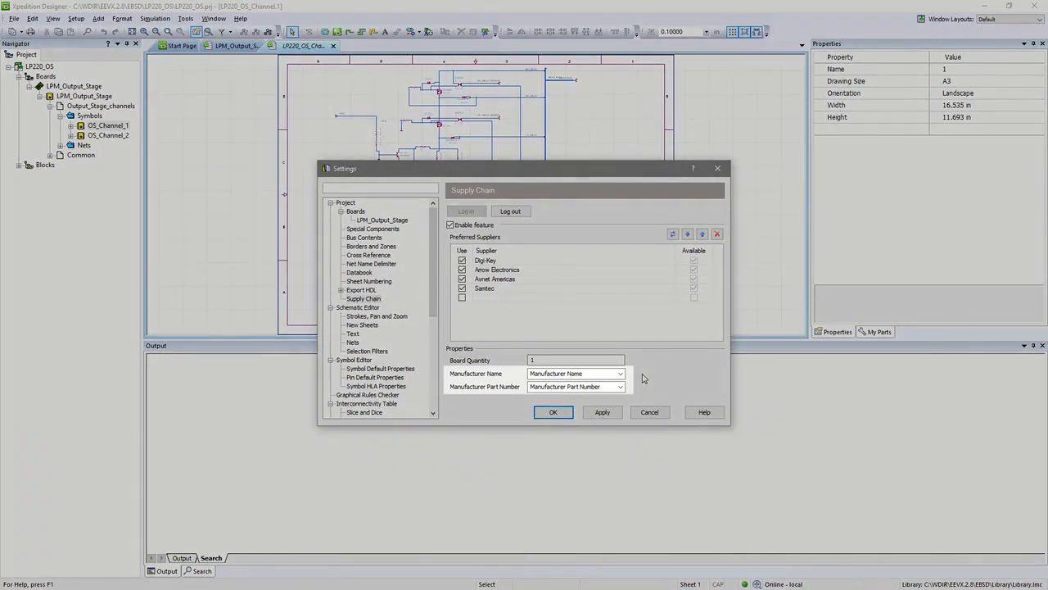
# Review the properties available for the Manufacturer Name mapping, keep the current one and confirm the settings.
pyautogui.click(620, 373)
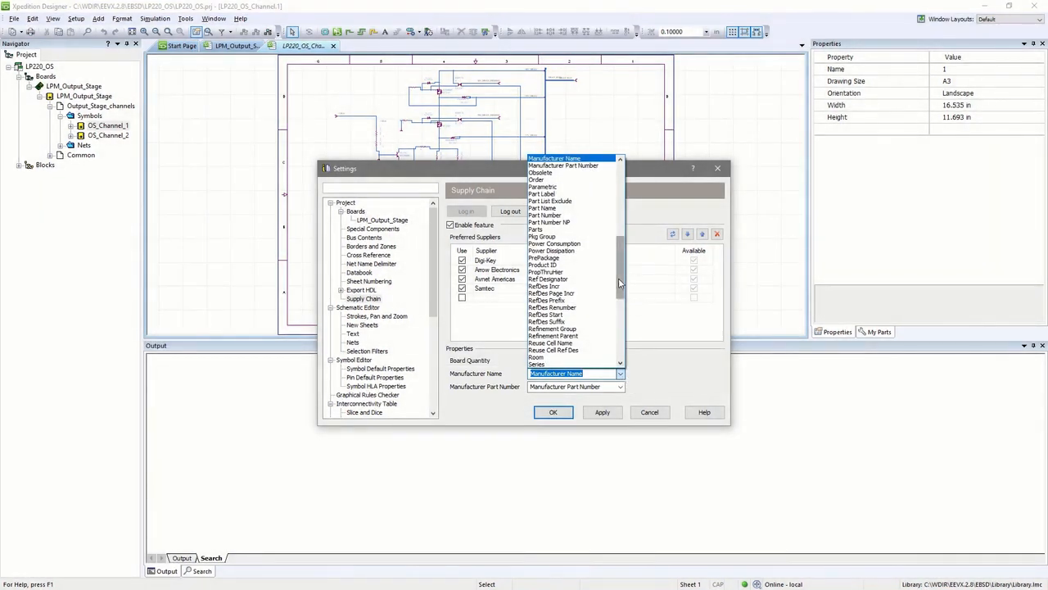
pyautogui.moveTo(619, 277); pyautogui.dragTo(628, 209)
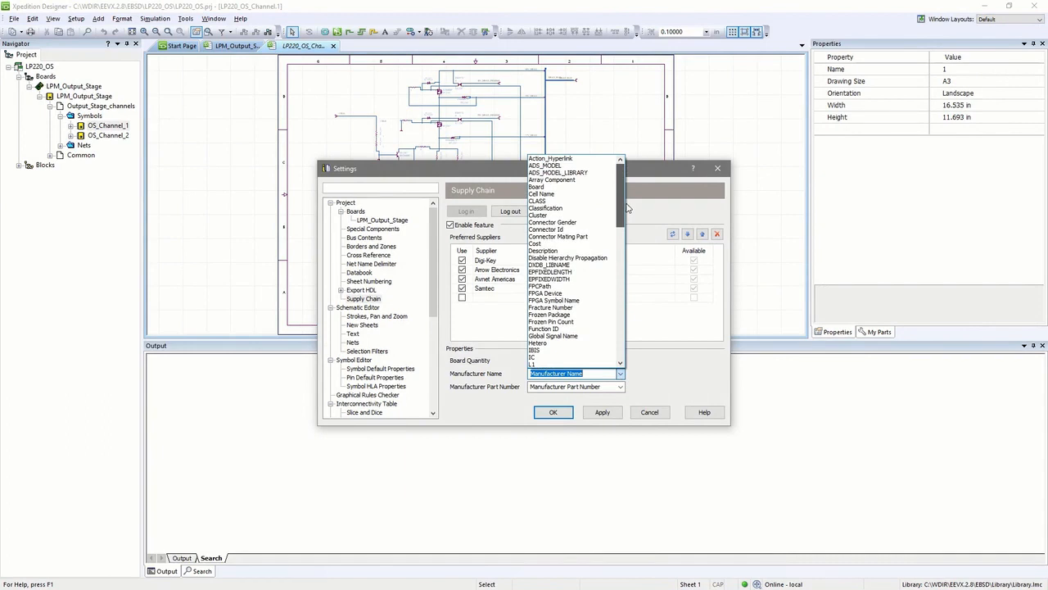
pyautogui.click(651, 383)
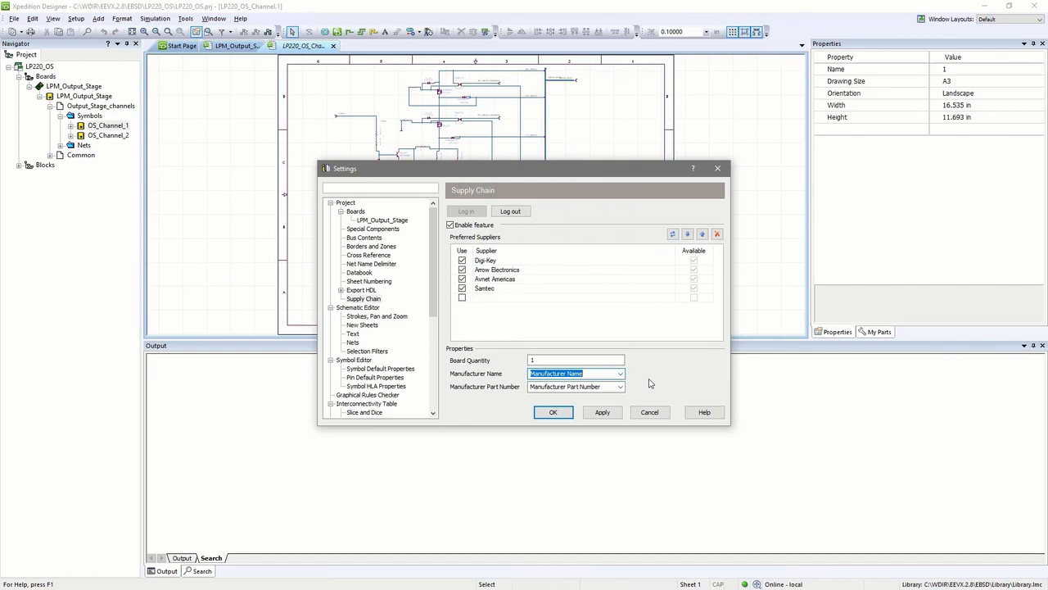
pyautogui.click(592, 375)
pyautogui.click(557, 417)
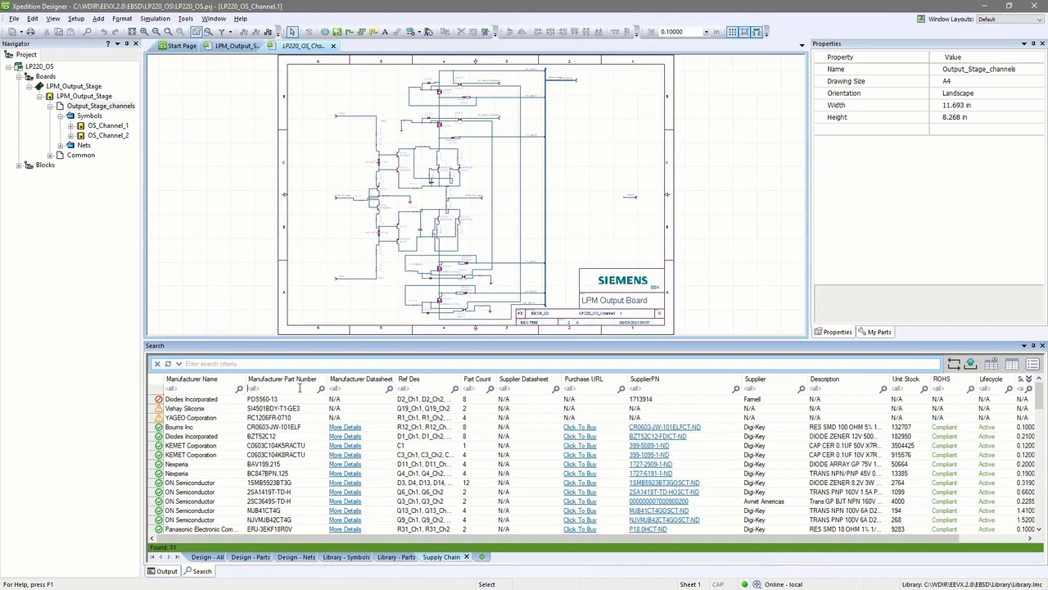
# Filter the supply chain results by manufacturer part number C0603, and clear the filter.
pyautogui.click(299, 389)
pyautogui.write('C060')
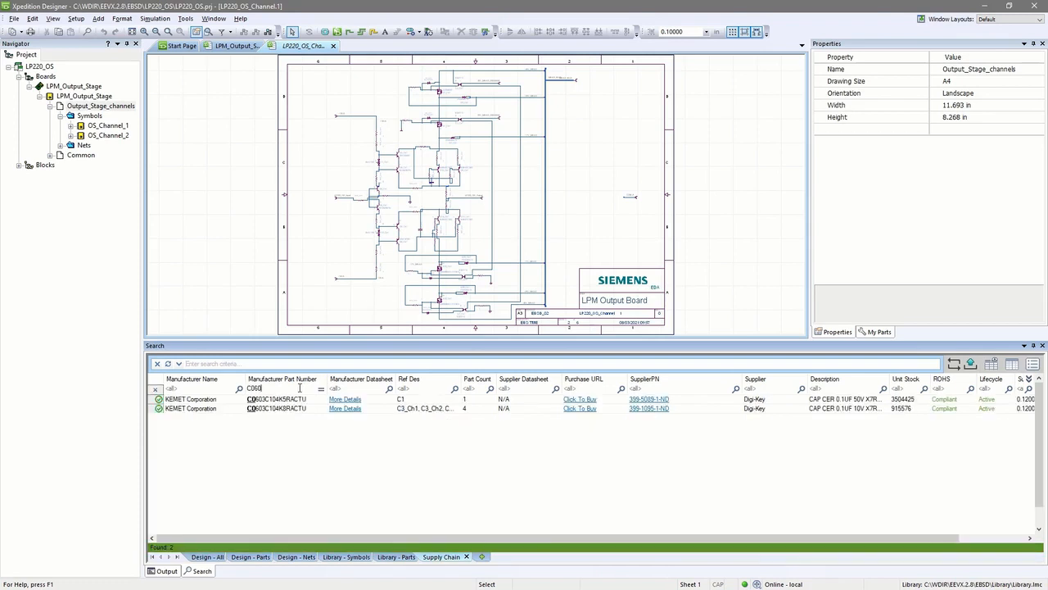
pyautogui.write('3')
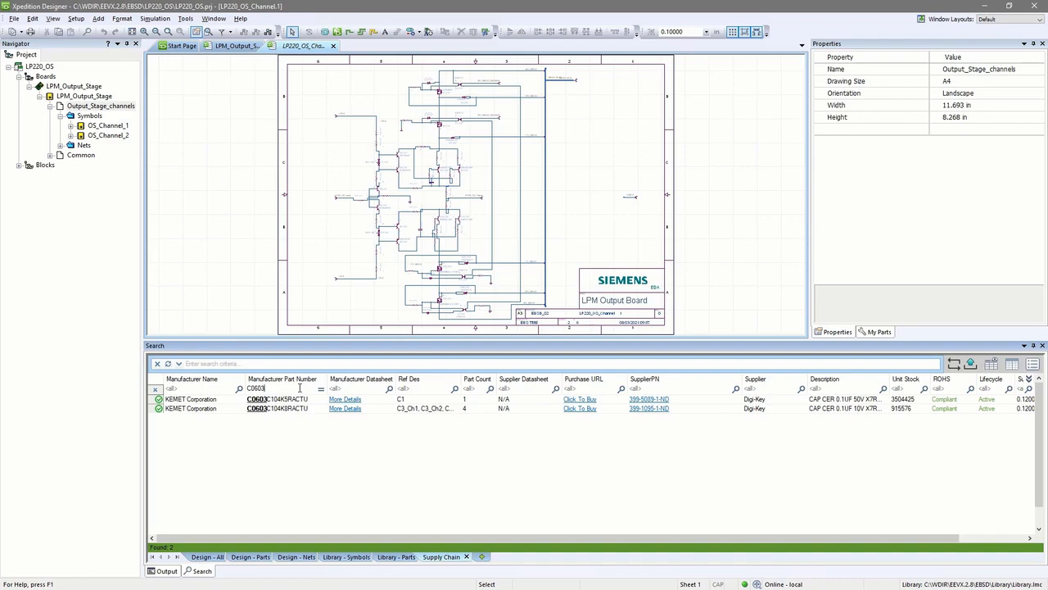
pyautogui.press('BackSpace')
pyautogui.press('BackSpace')
pyautogui.press('BackSpace')
pyautogui.press('BackSpace')
pyautogui.press('BackSpace')
# Sort the supply chain results by manufacturer part number in both directions, and restore the original order.
pyautogui.click(298, 380)
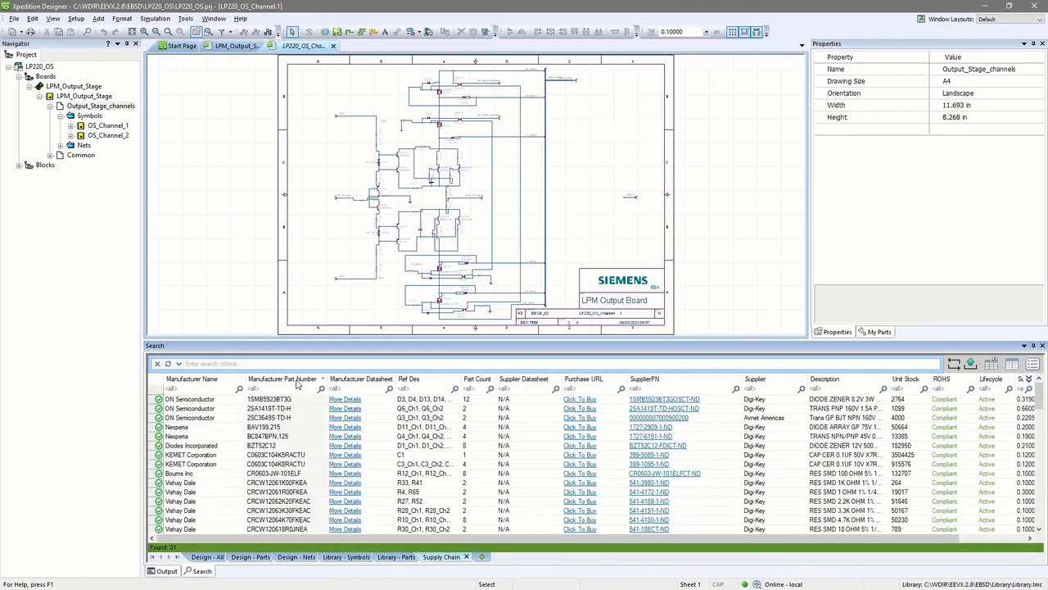
pyautogui.click(298, 380)
pyautogui.click(298, 380)
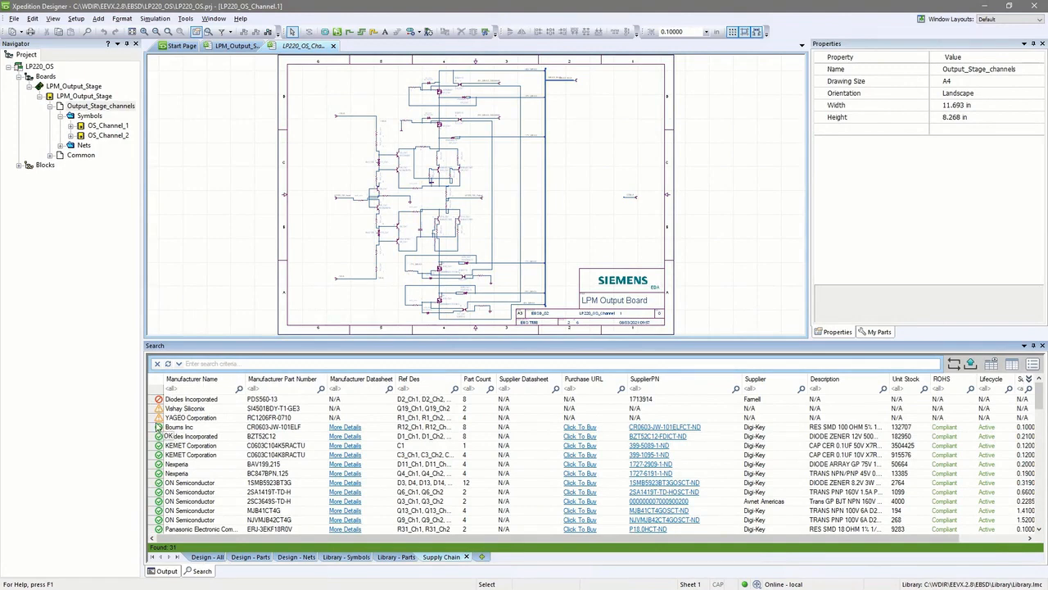
# Open the supplier records of YAGEO part RC1206FR-0710, filter the supplier by Digi and assign the cut-tape record 311-10.2KFRCT-ND.
pyautogui.moveTo(158, 418)
pyautogui.click(280, 419)
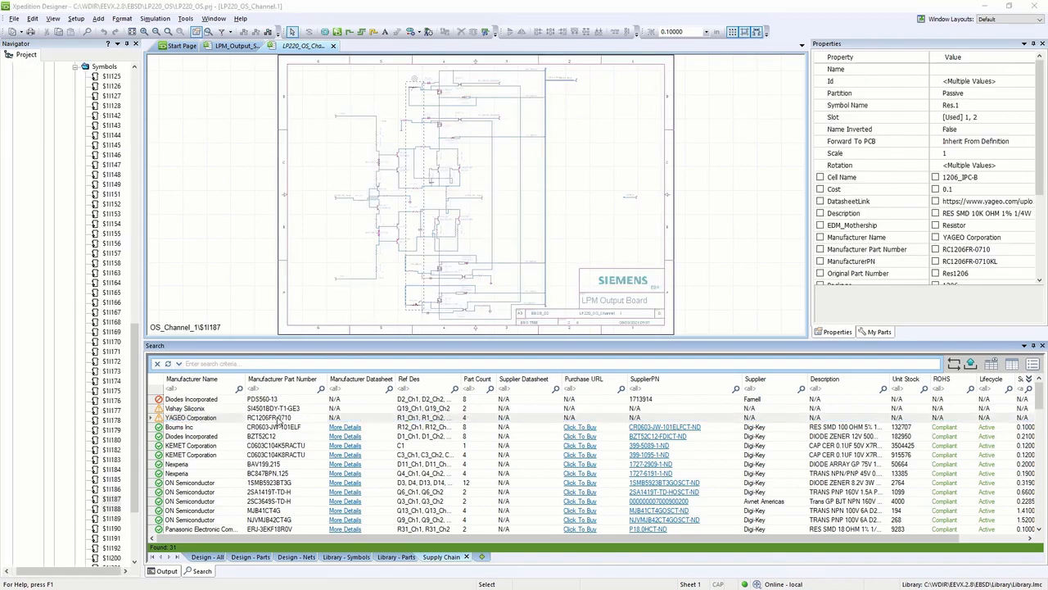
pyautogui.doubleClick(280, 418)
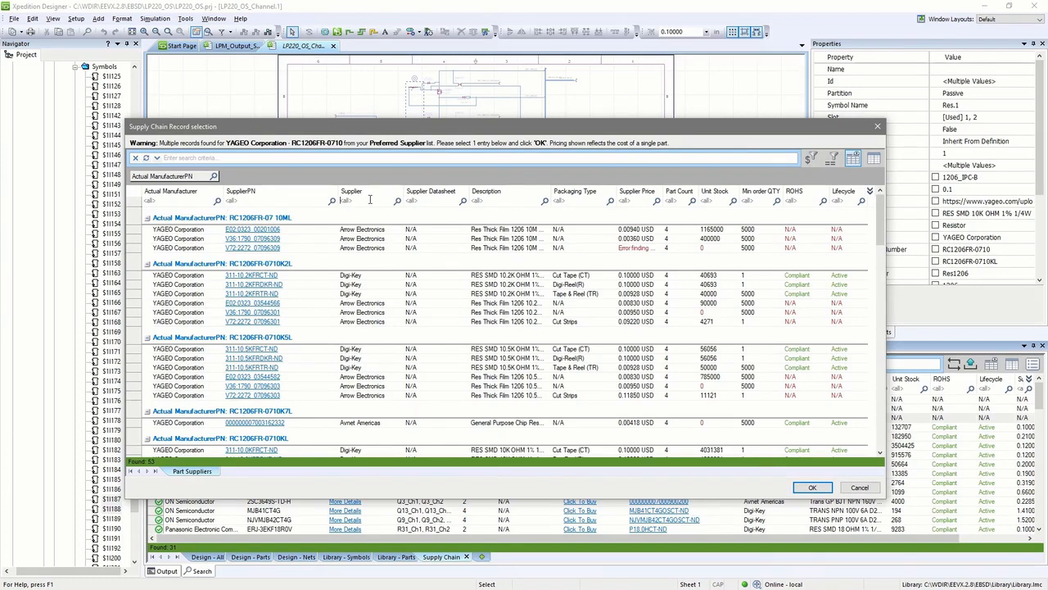
pyautogui.write('Digi')
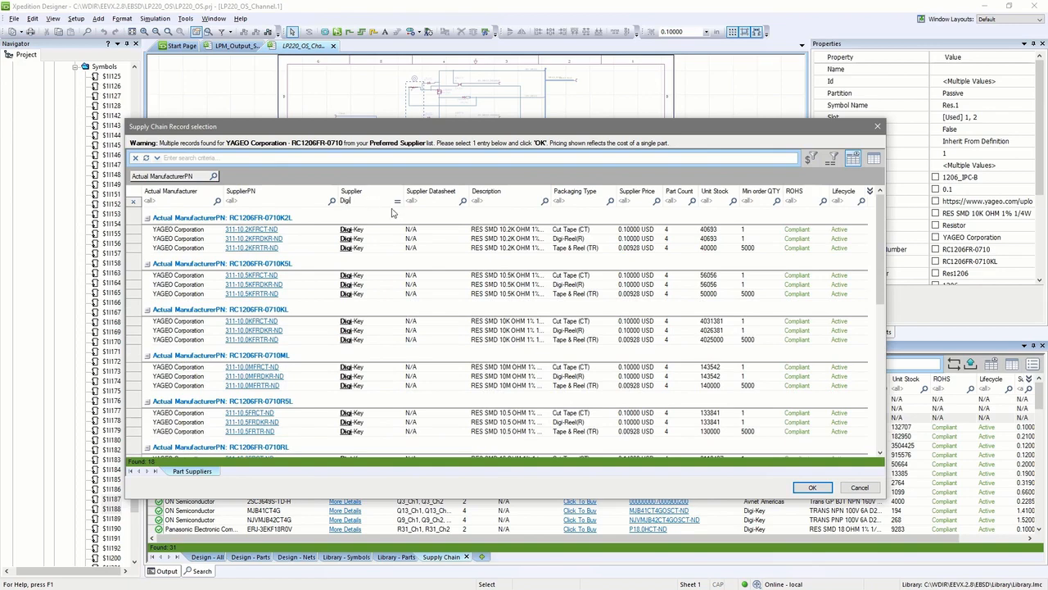
pyautogui.doubleClick(631, 230)
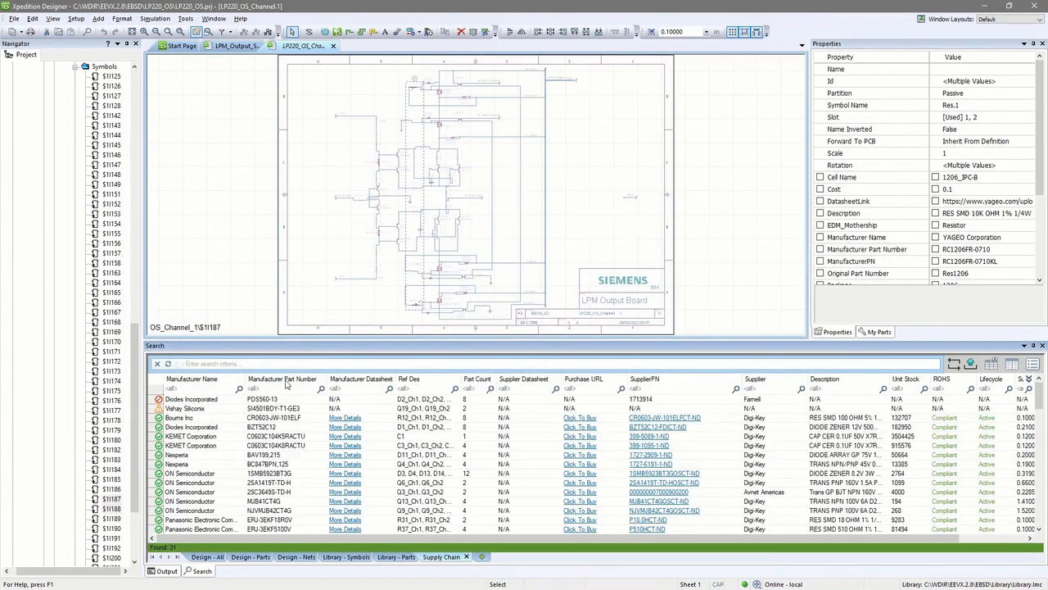
# Examine the supplier records of the Bourns part CR0603-JW-101ELF, and close them without choosing another.
pyautogui.doubleClick(260, 418)
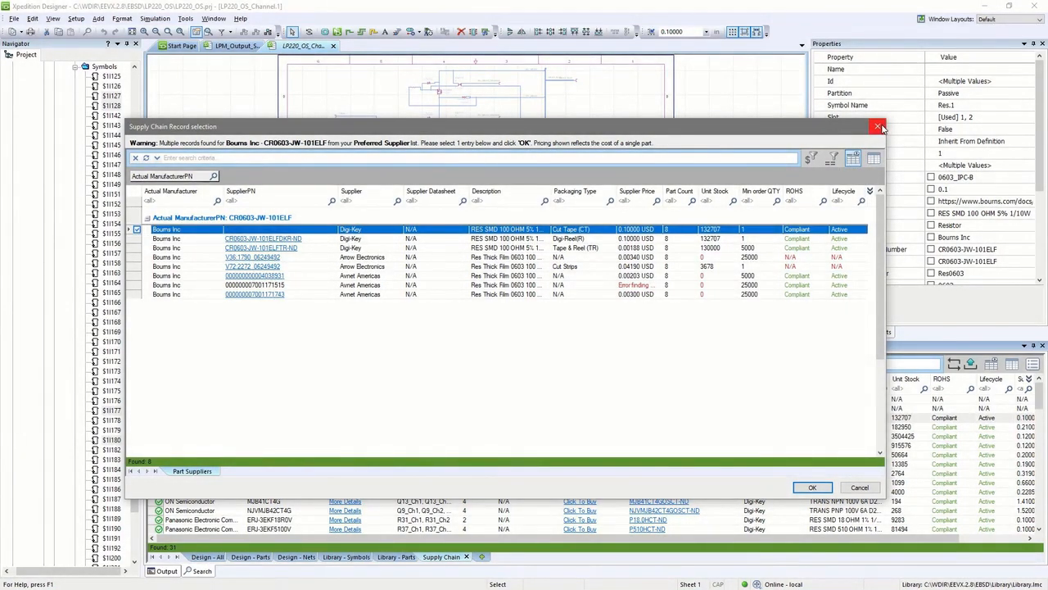
pyautogui.click(879, 127)
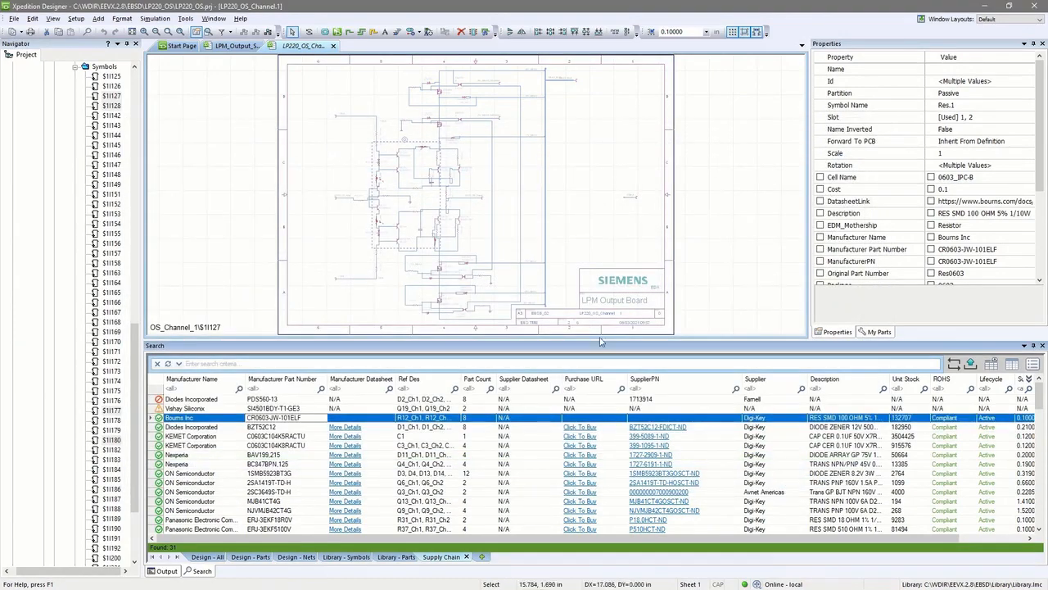
# Open the supplier records of Vishay Siliconix part SI4501BDY-T1-GE3 and assign the cut-tape record SI4501BDY-T1-GE3CT-ND.
pyautogui.doubleClick(272, 409)
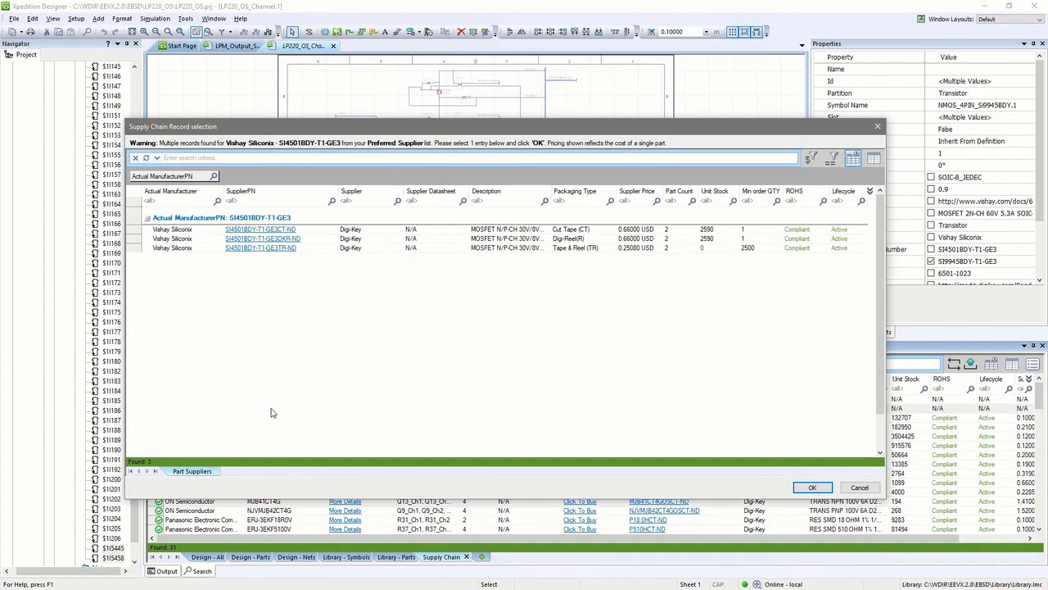
pyautogui.click(514, 230)
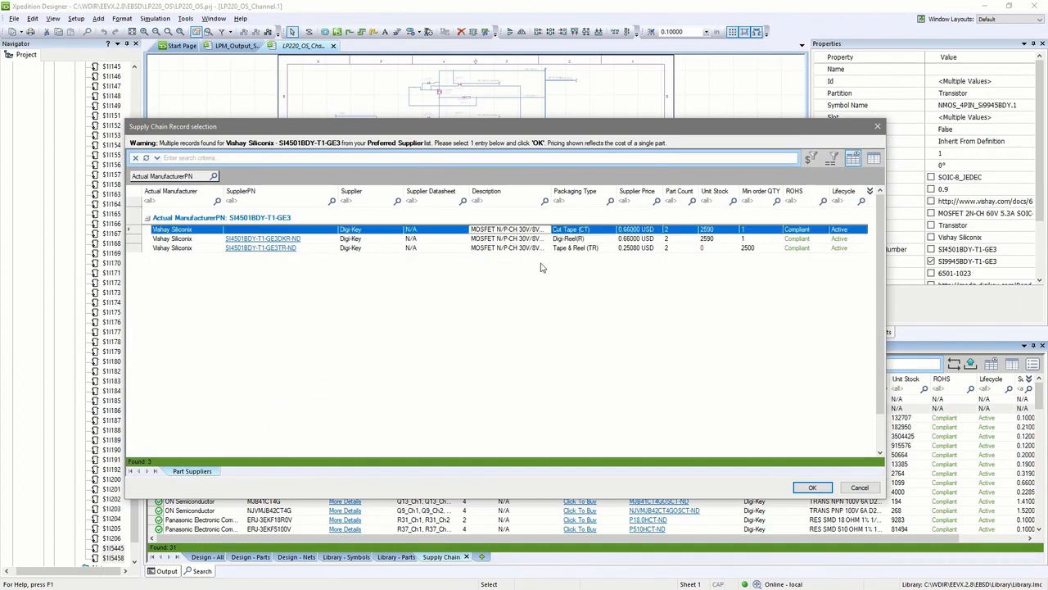
pyautogui.click(811, 488)
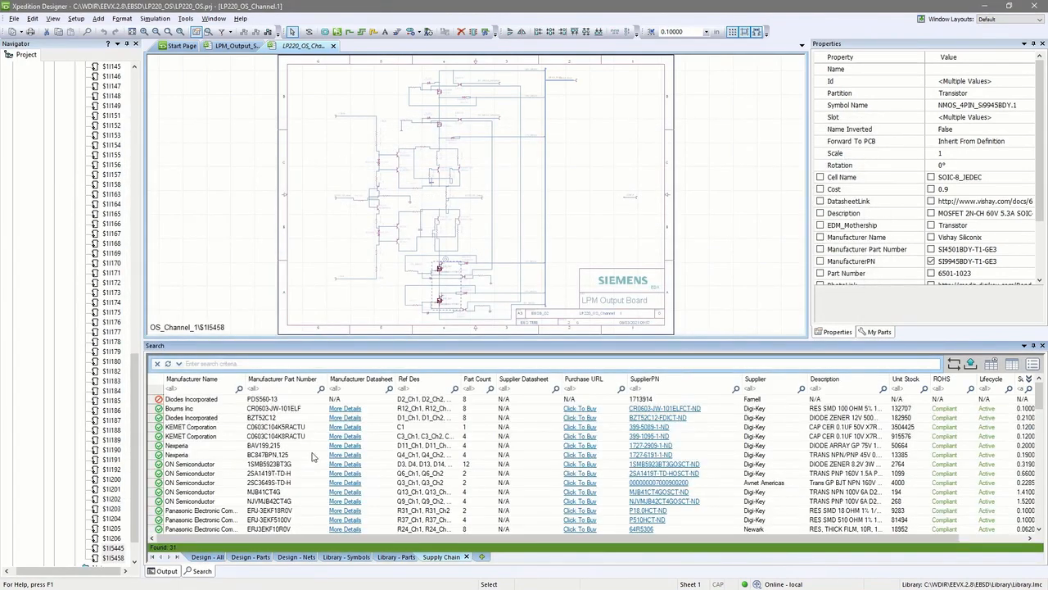
pyautogui.doubleClick(287, 399)
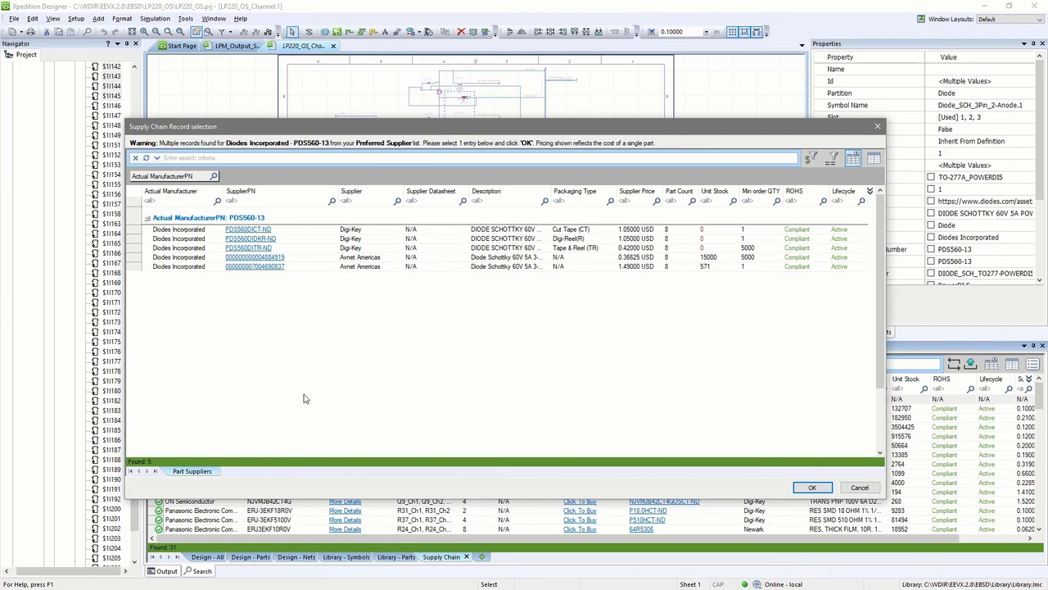
pyautogui.click(579, 269)
pyautogui.doubleClick(578, 270)
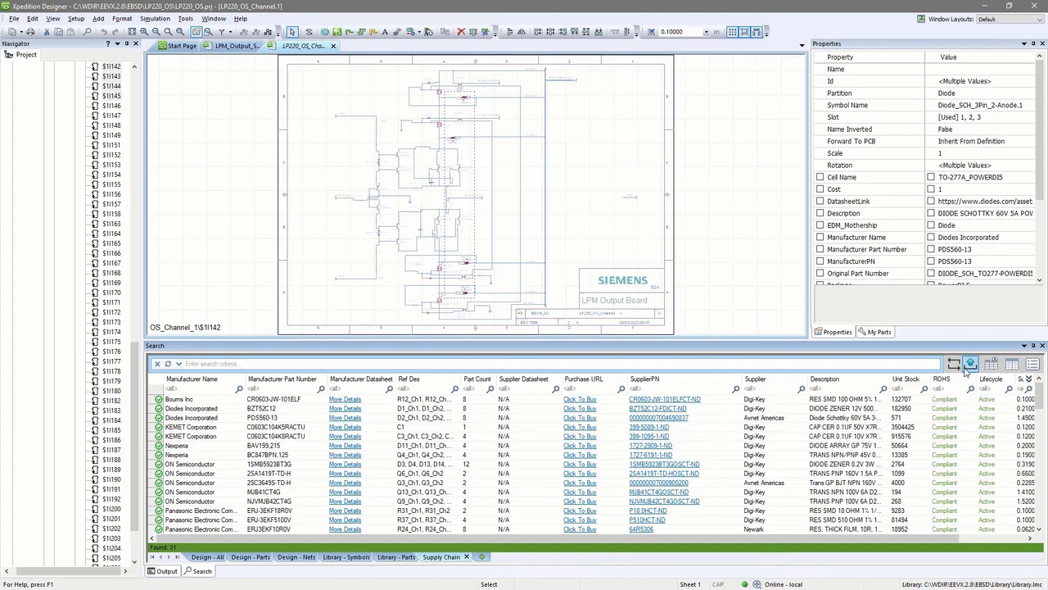
# Open a second Supply Chain results view and hide its Supplier Datasheet column.
pyautogui.click(954, 366)
pyautogui.click(481, 557)
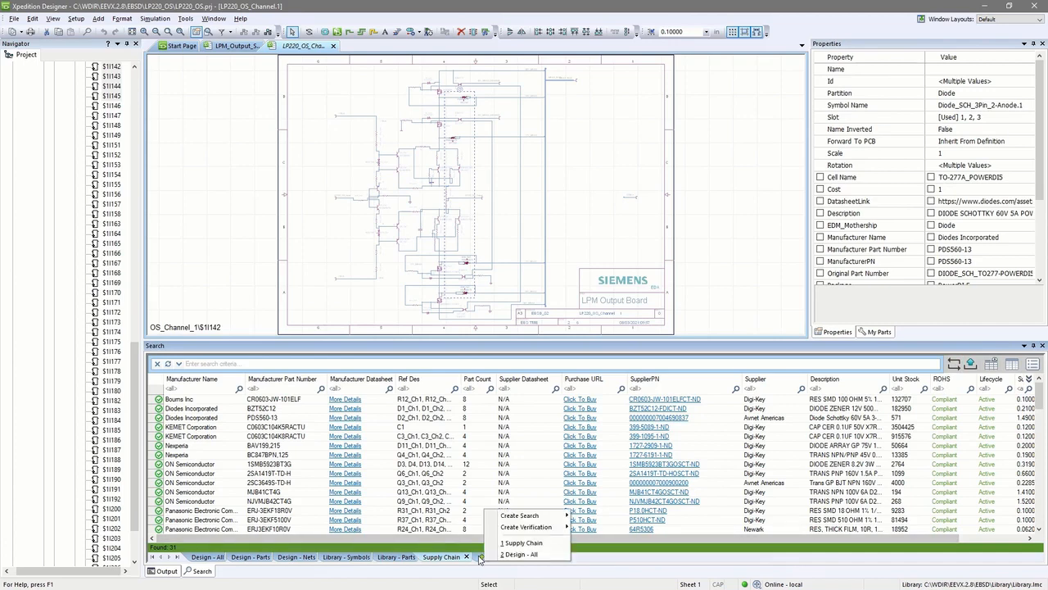
pyautogui.click(523, 543)
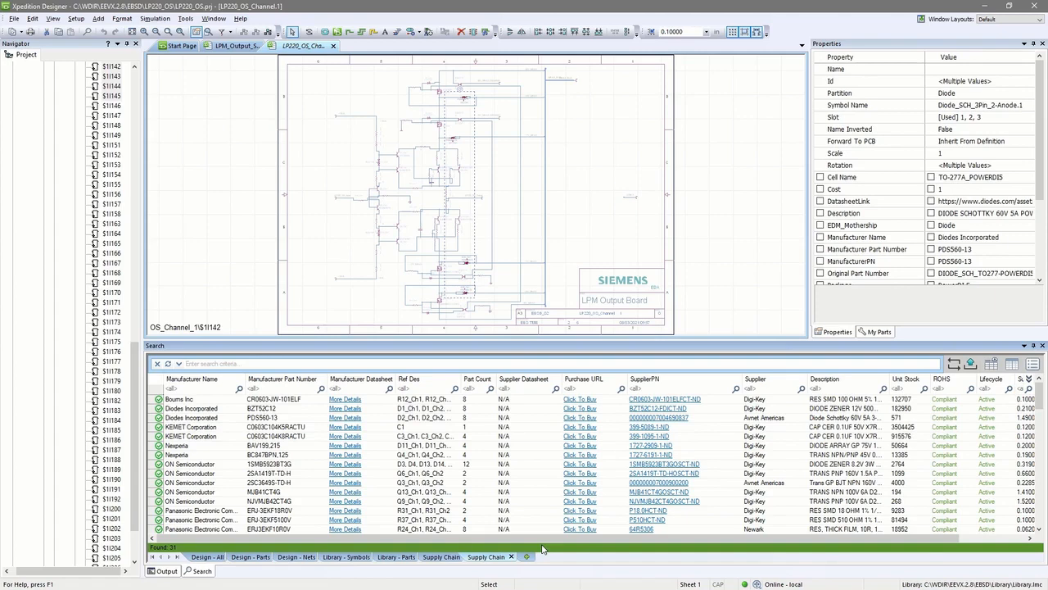
pyautogui.rightClick(518, 383)
pyautogui.click(539, 386)
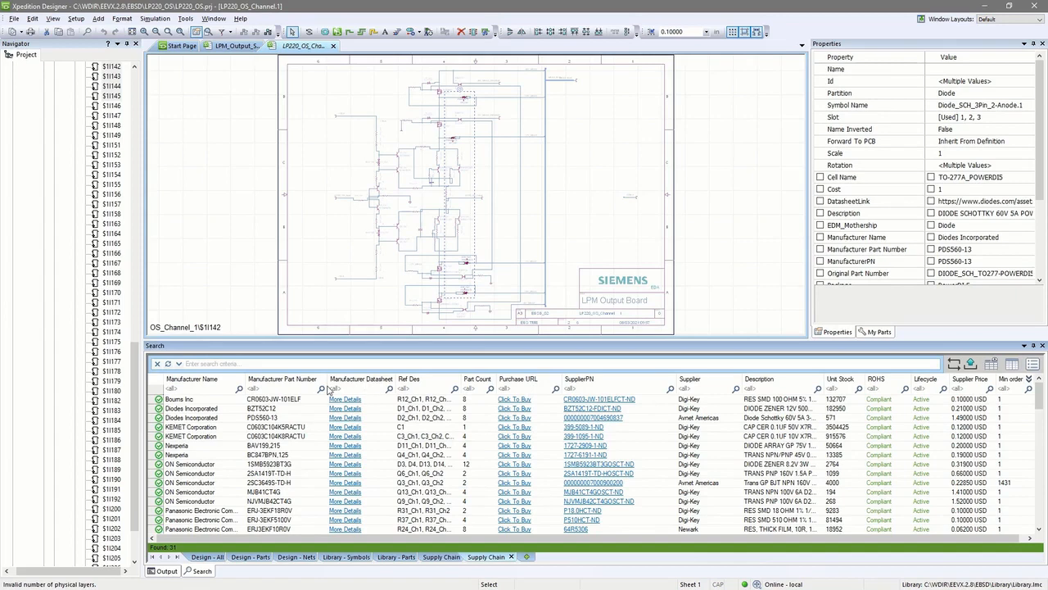
# Move the Ref Des column ahead of Manufacturer Name in the second supply chain view, leaving the results unsorted.
pyautogui.click(432, 380)
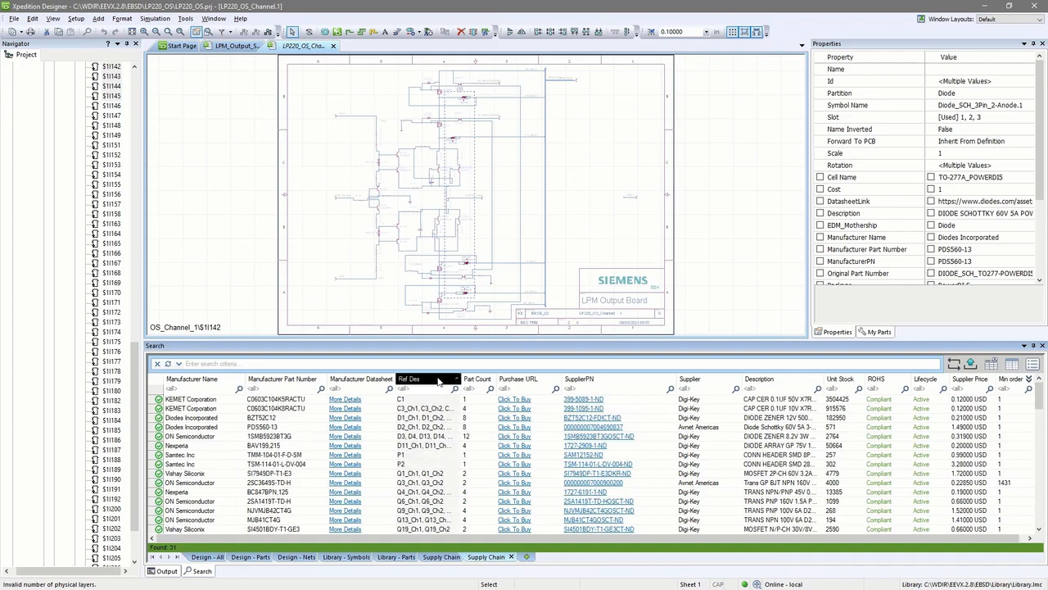
pyautogui.click(437, 380)
pyautogui.moveTo(438, 381); pyautogui.dragTo(187, 383)
pyautogui.click(187, 382)
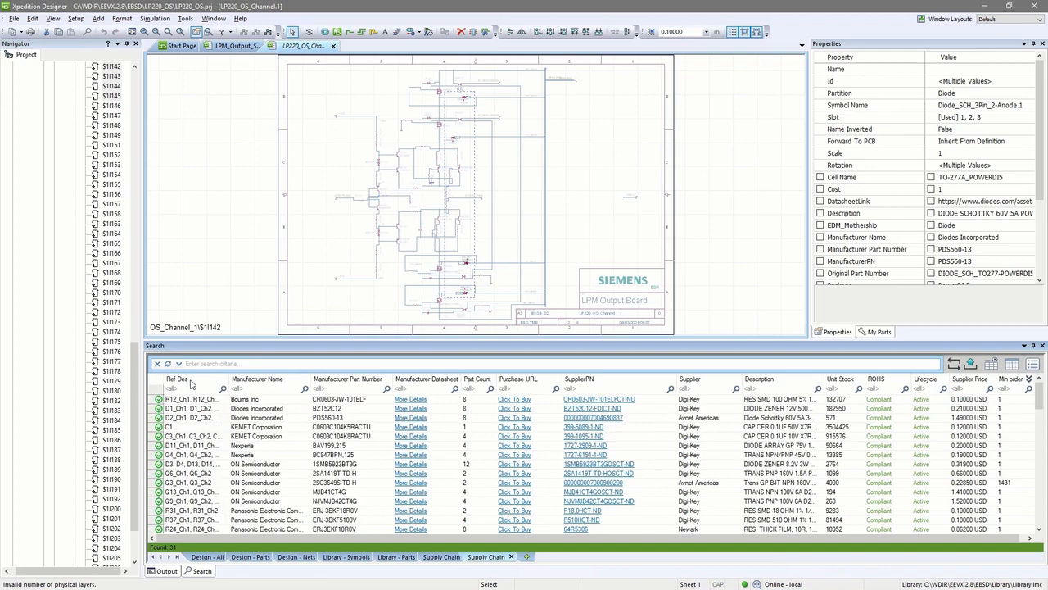
# Place the Part Count column directly after Ref Des and sort the results by part count in descending order.
pyautogui.moveTo(482, 381); pyautogui.dragTo(245, 385)
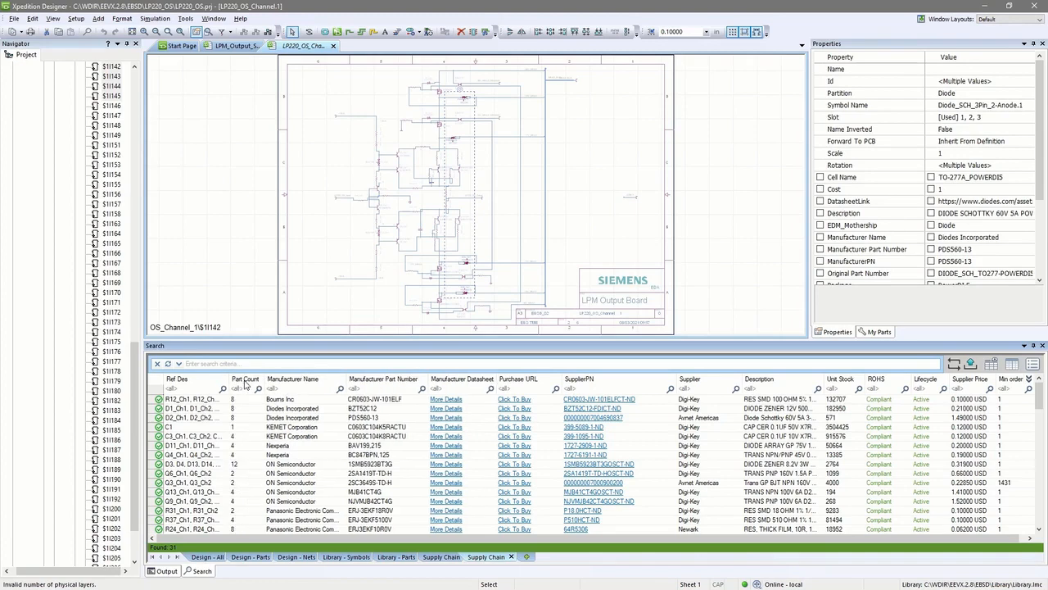
pyautogui.click(244, 380)
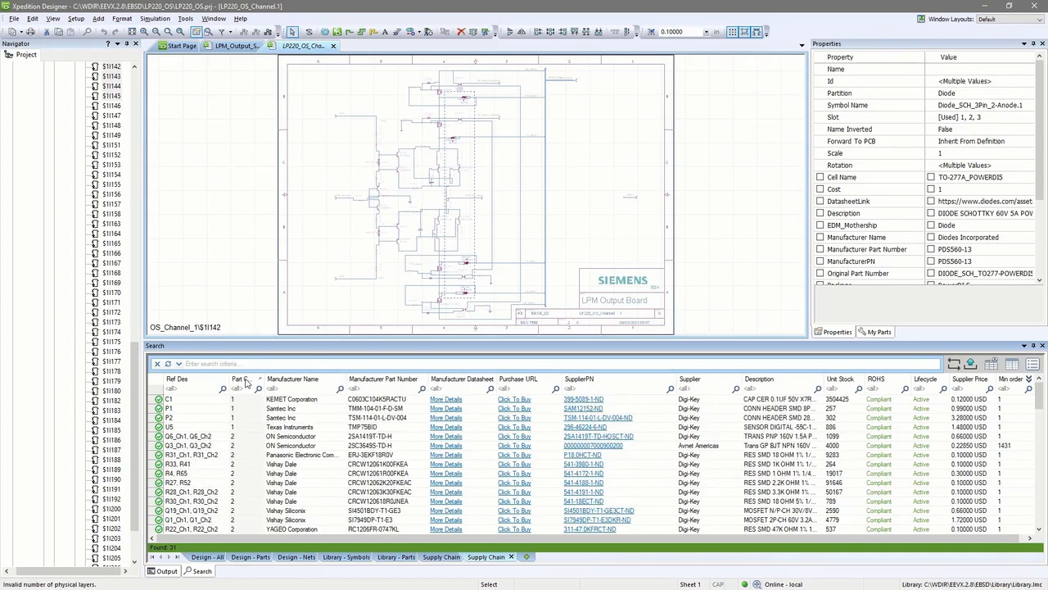
pyautogui.click(245, 380)
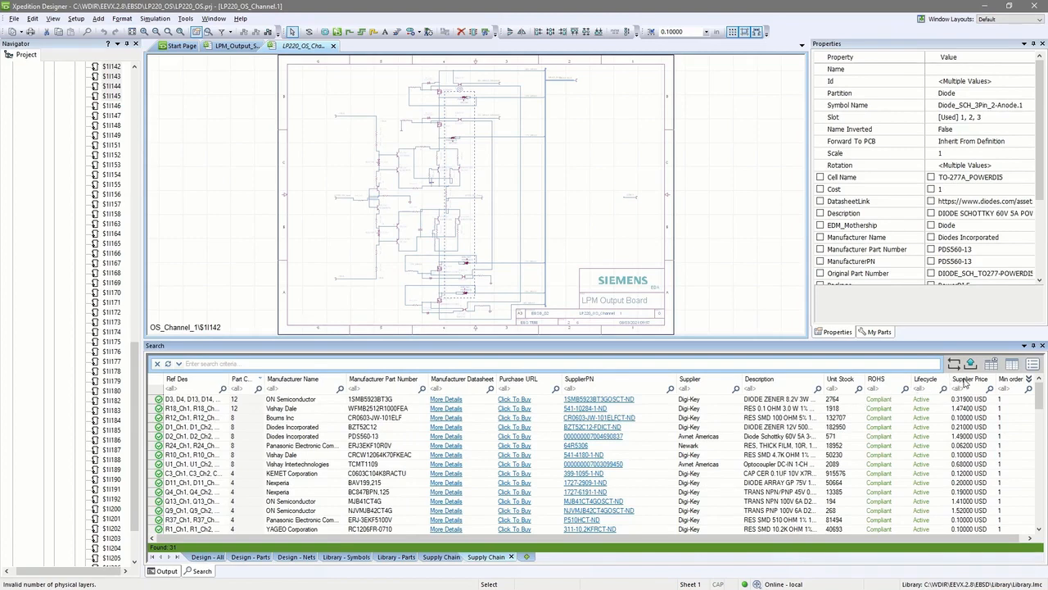
# Export the supply chain results as XML to SC_BOM.xml in the LogFiles folder, replacing the existing file, and open the exported report.
pyautogui.click(971, 365)
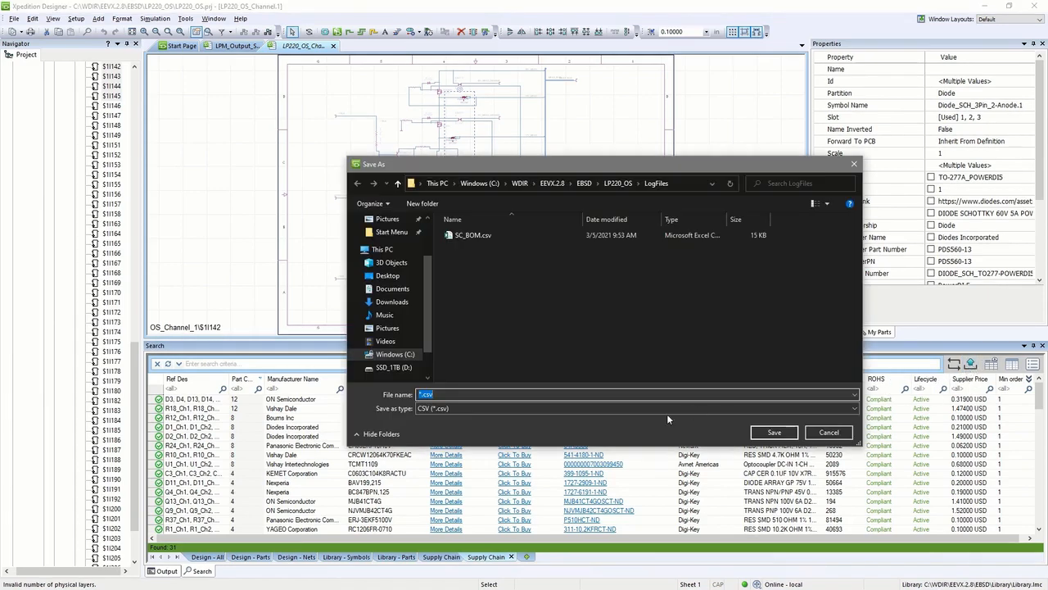
pyautogui.click(560, 412)
pyautogui.click(560, 424)
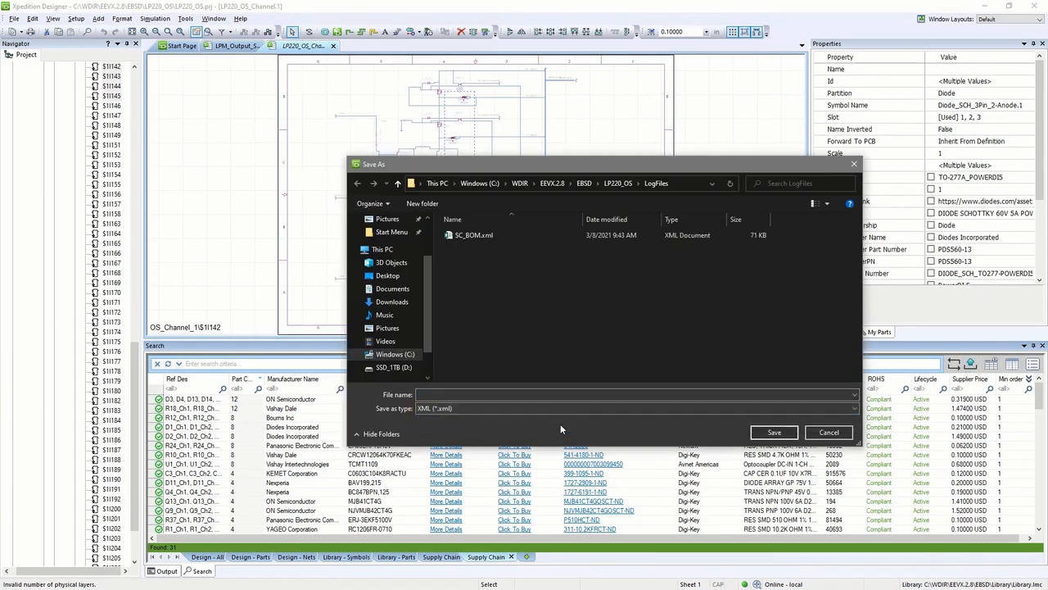
pyautogui.click(482, 237)
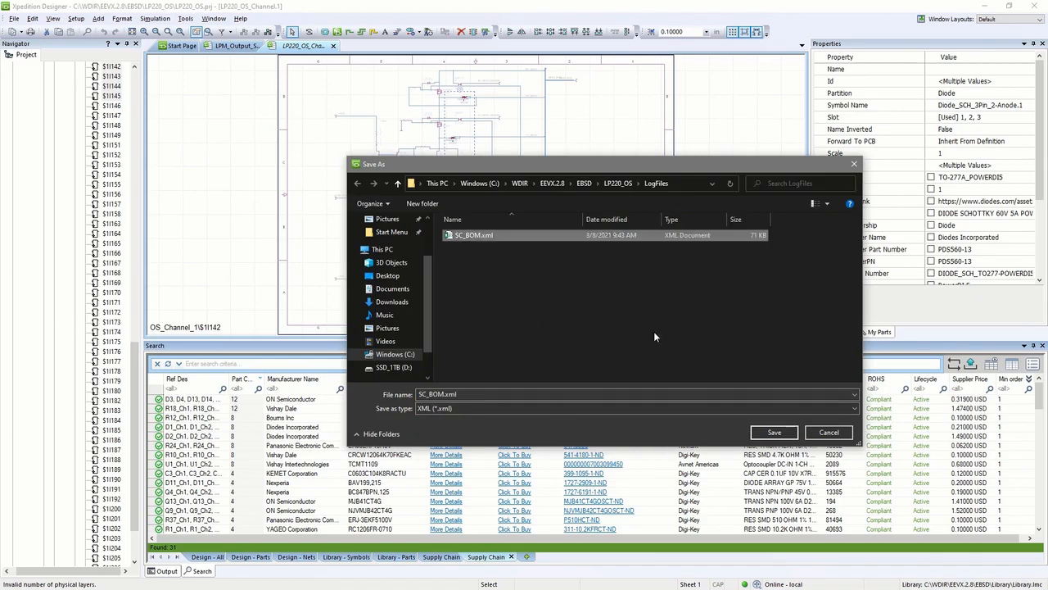
pyautogui.click(774, 432)
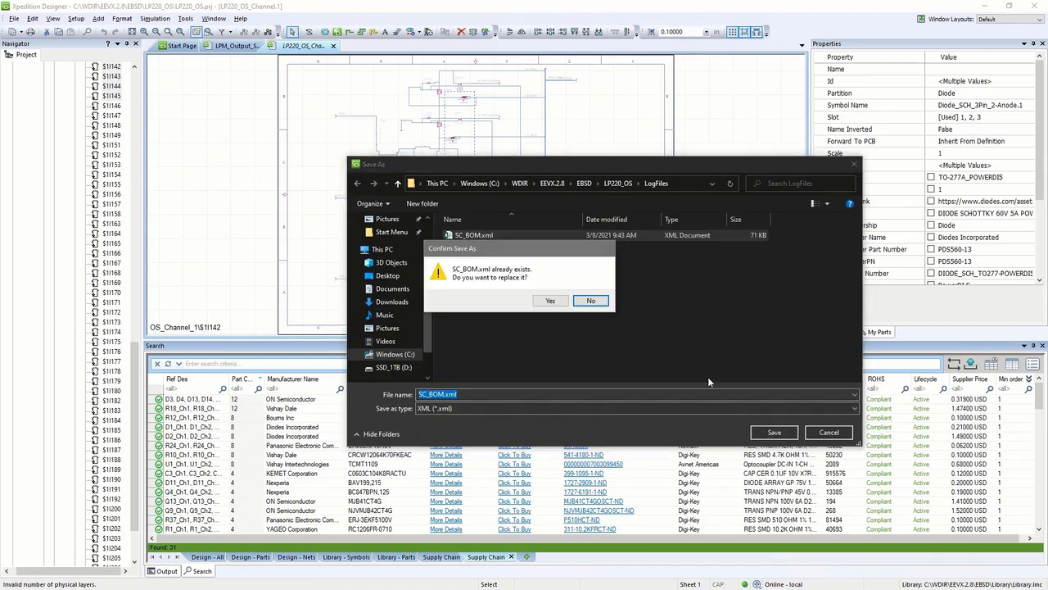
pyautogui.click(551, 302)
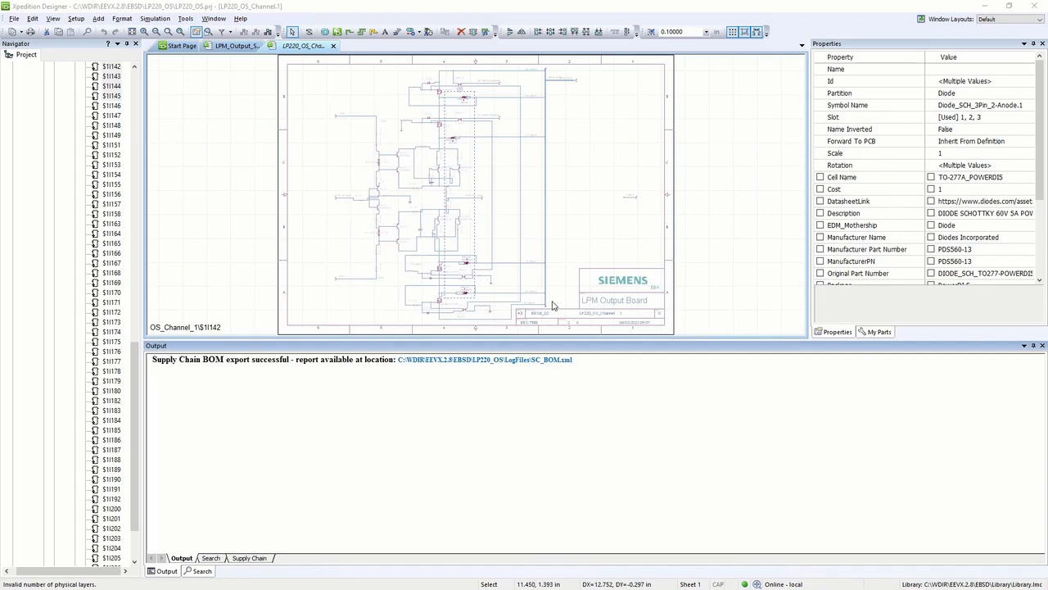
pyautogui.click(542, 362)
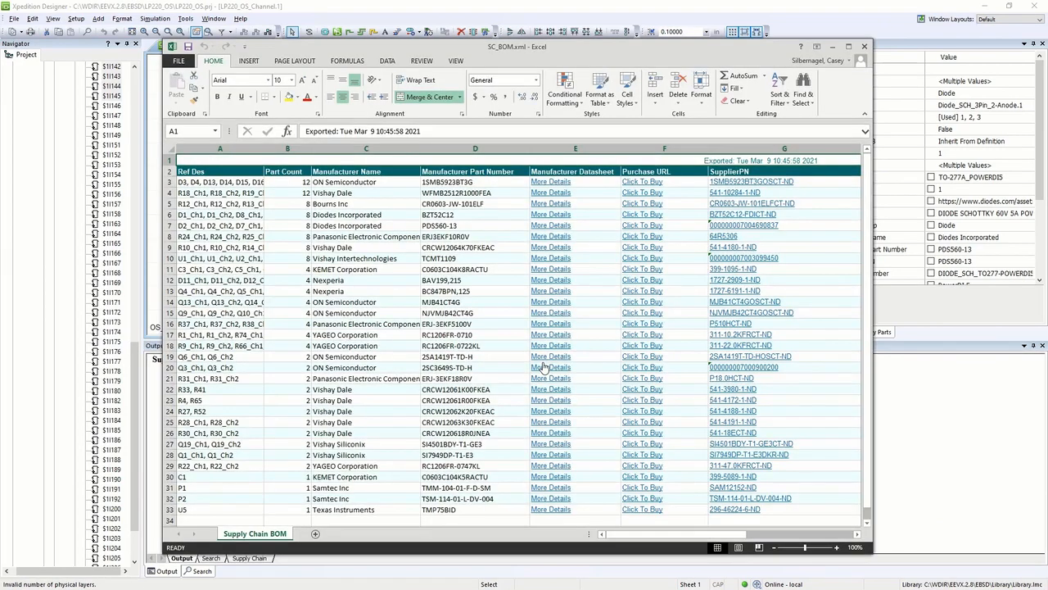